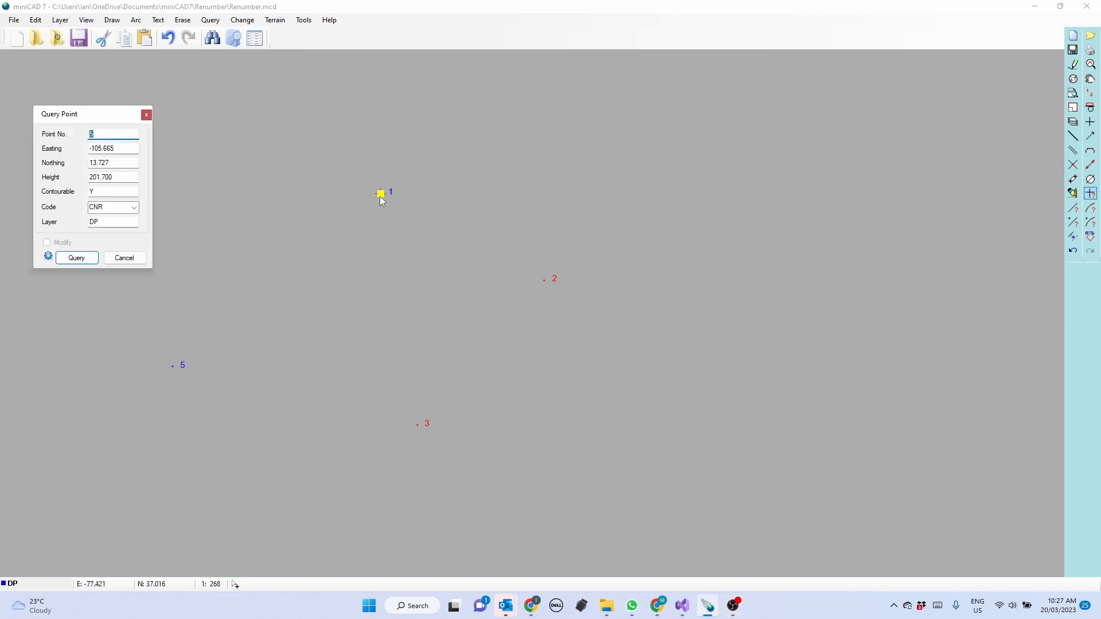
# Try renumbering point 1 as 4 through the point query, and undo the point modification.
pyautogui.click(381, 195)
pyautogui.click(47, 243)
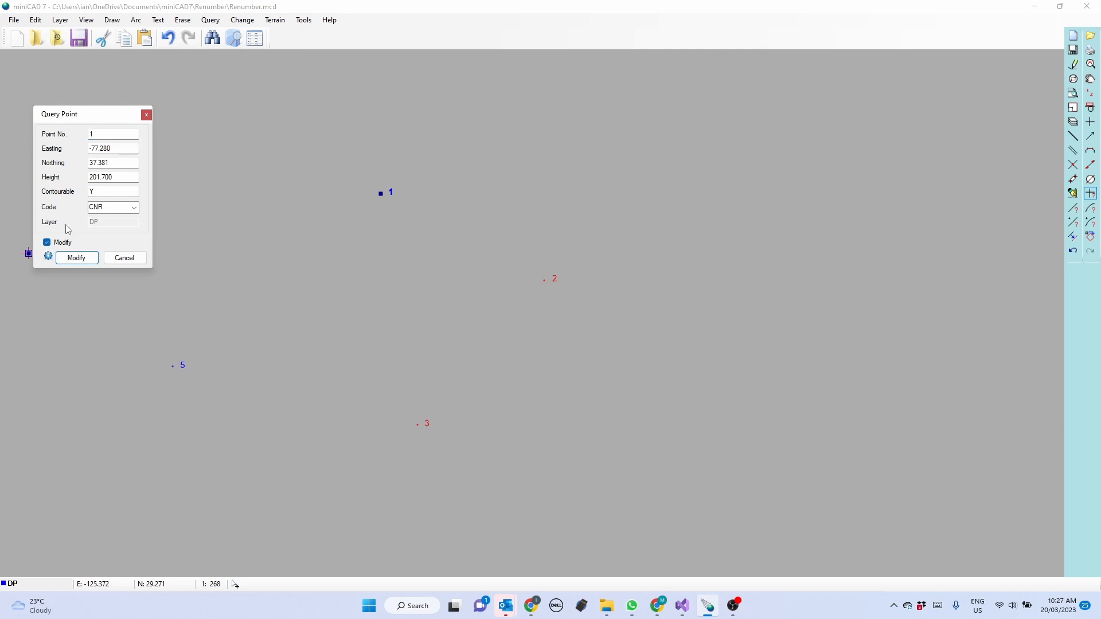
pyautogui.doubleClick(109, 136)
pyautogui.click(77, 259)
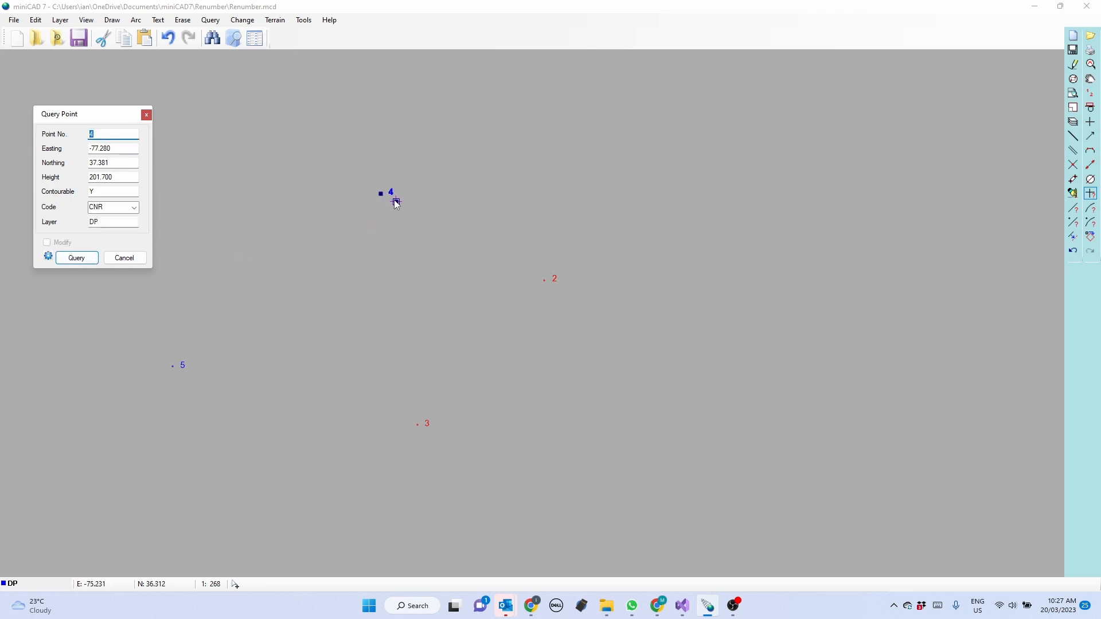
pyautogui.click(137, 260)
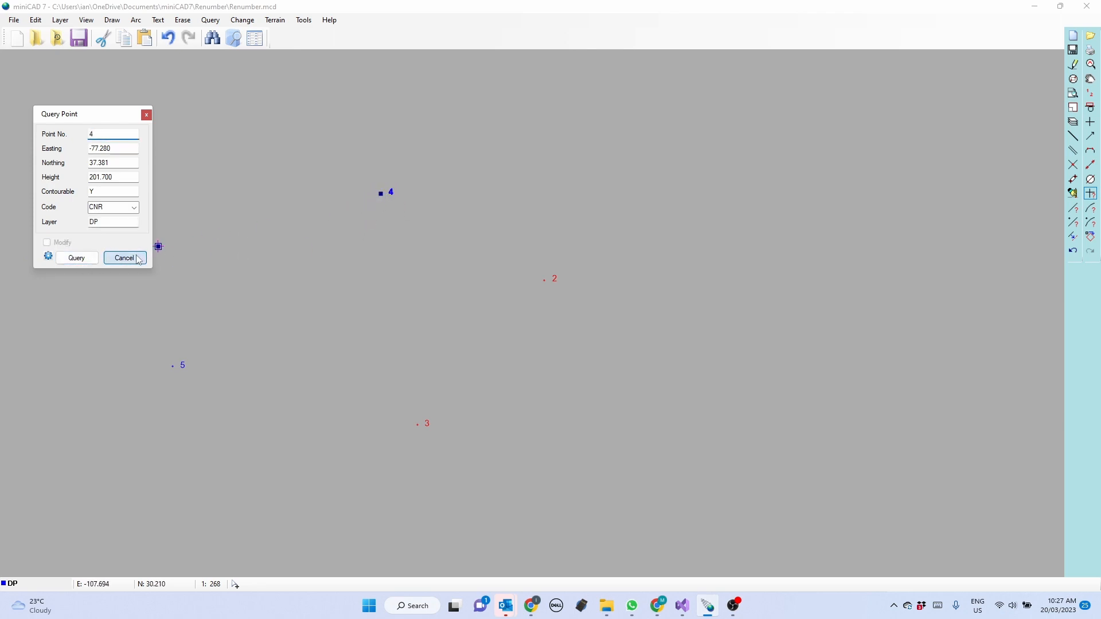
pyautogui.click(1073, 250)
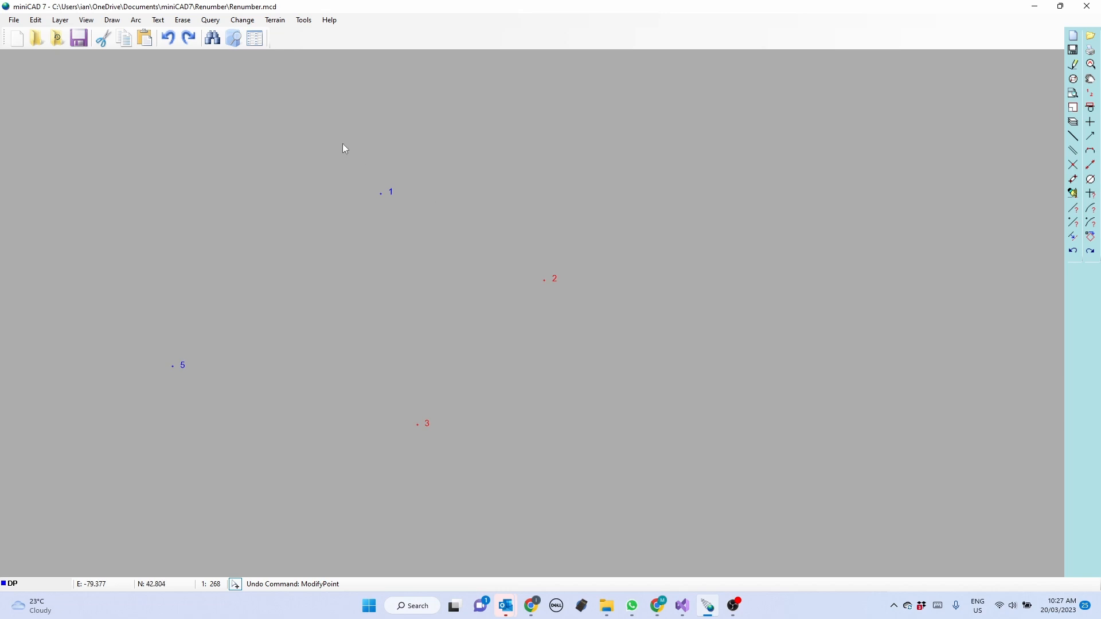
# Start a new point selection and pick up points 2, 3 and 5 from the drawing.
pyautogui.click(37, 22)
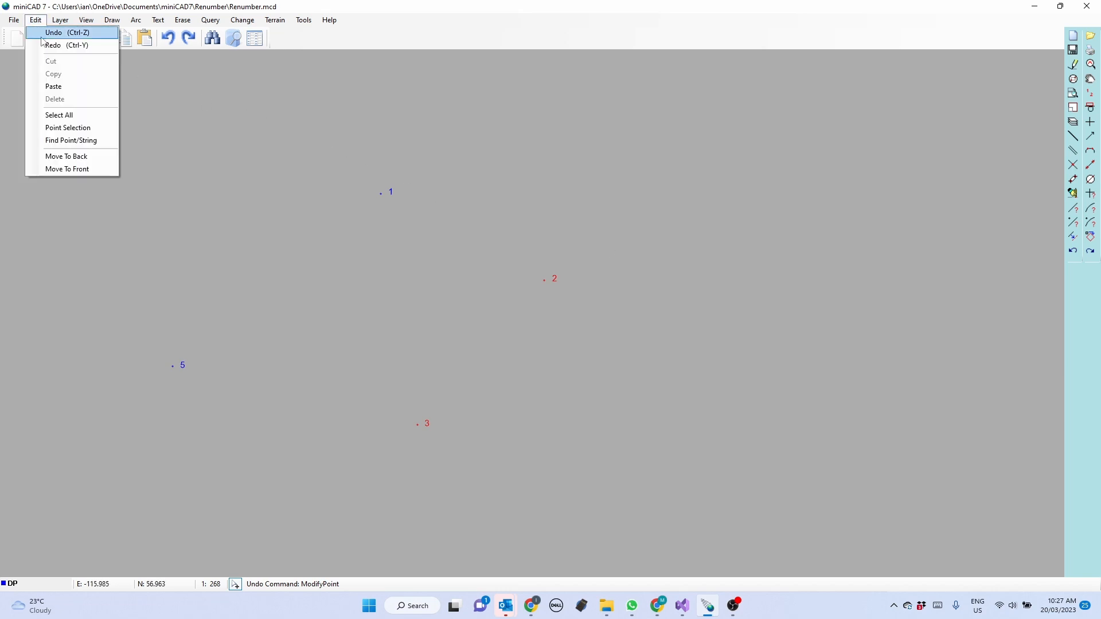
pyautogui.click(74, 128)
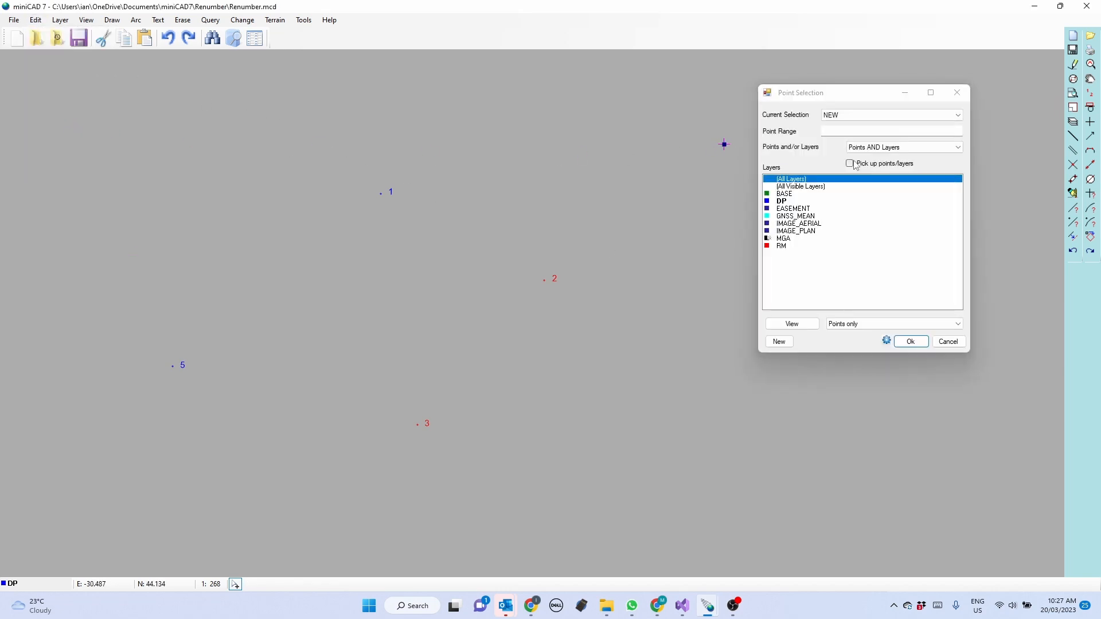
pyautogui.click(860, 116)
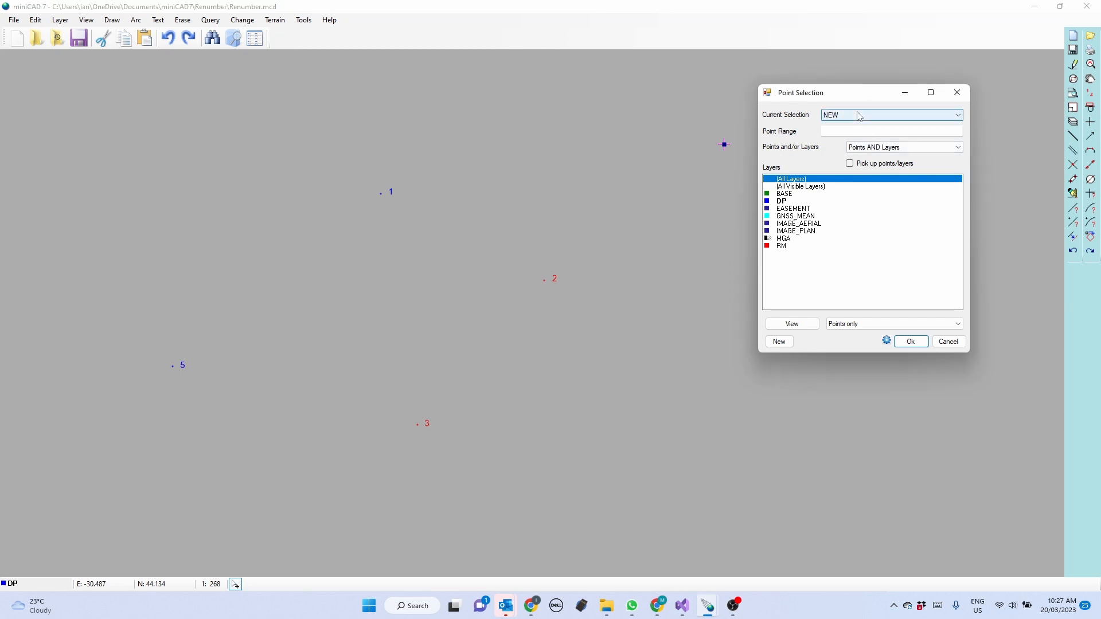
pyautogui.click(851, 165)
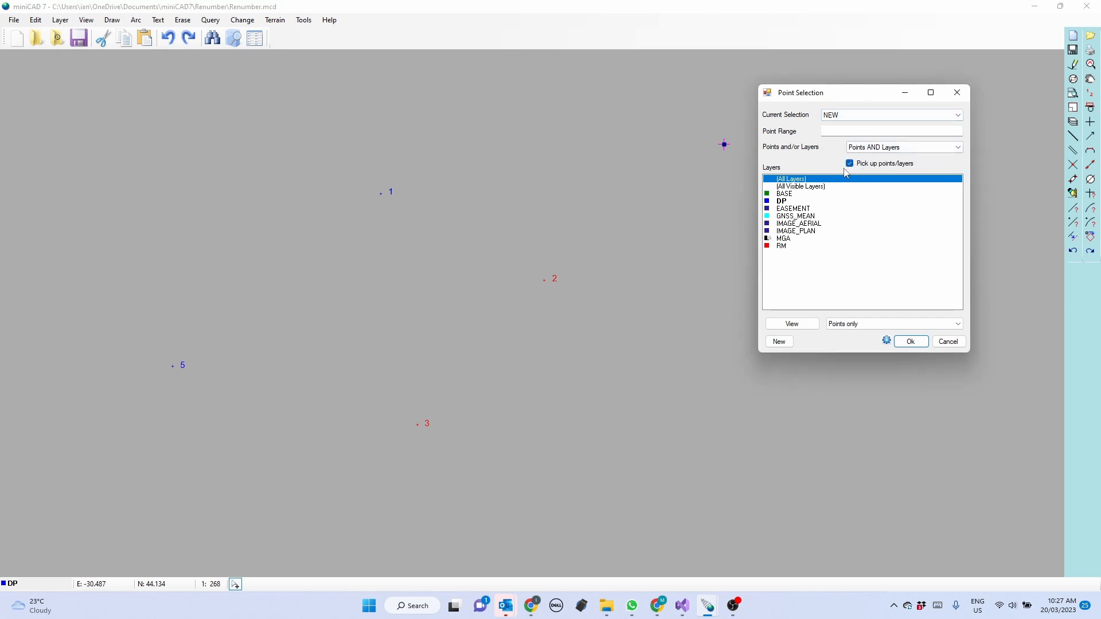
pyautogui.moveTo(128, 275); pyautogui.dragTo(705, 497)
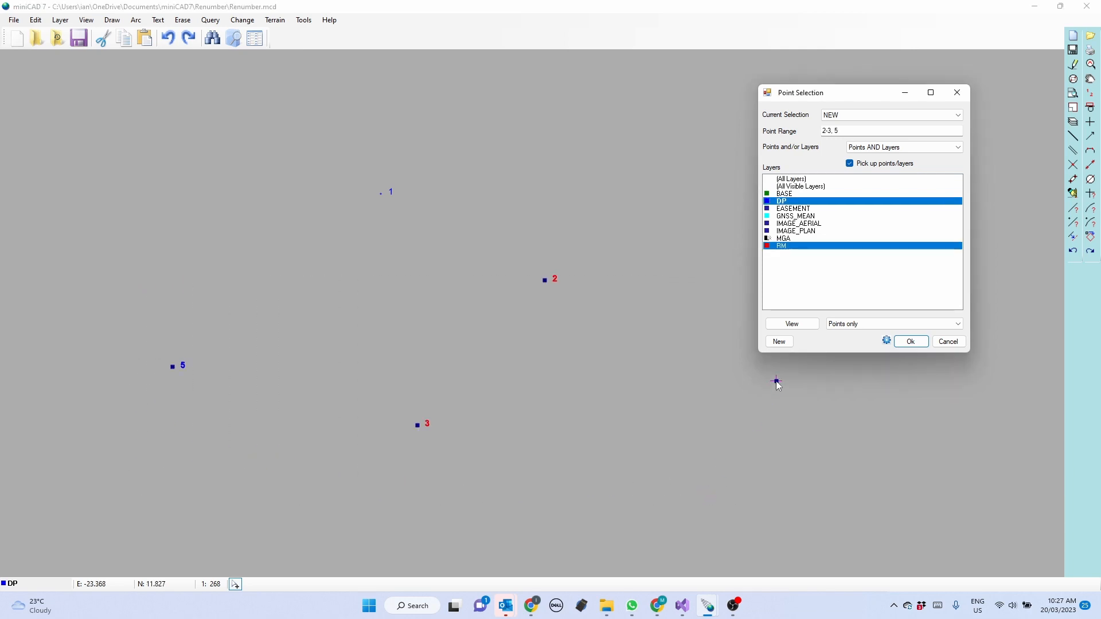
# Rename the current point selection as RENUMBER and accept it.
pyautogui.rightClick(835, 115)
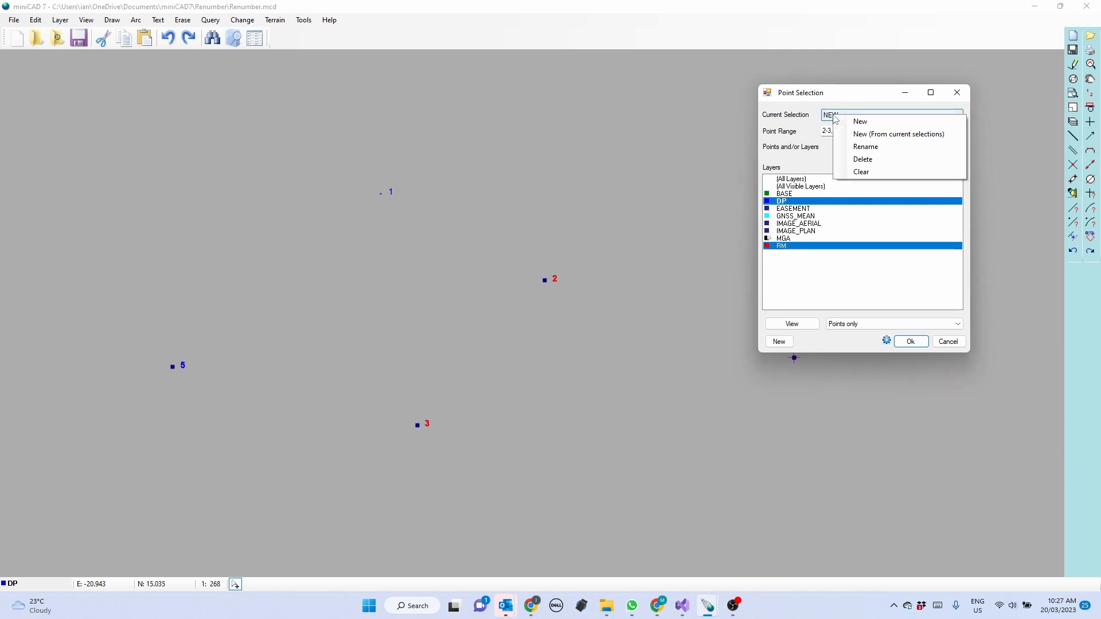
pyautogui.click(856, 151)
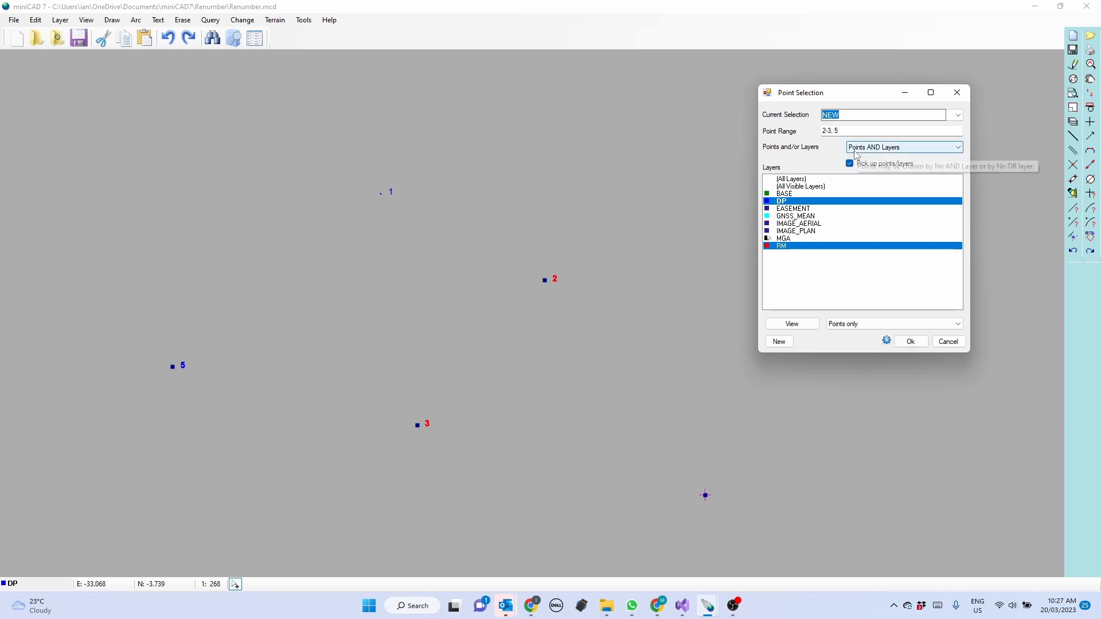
pyautogui.write('RENU')
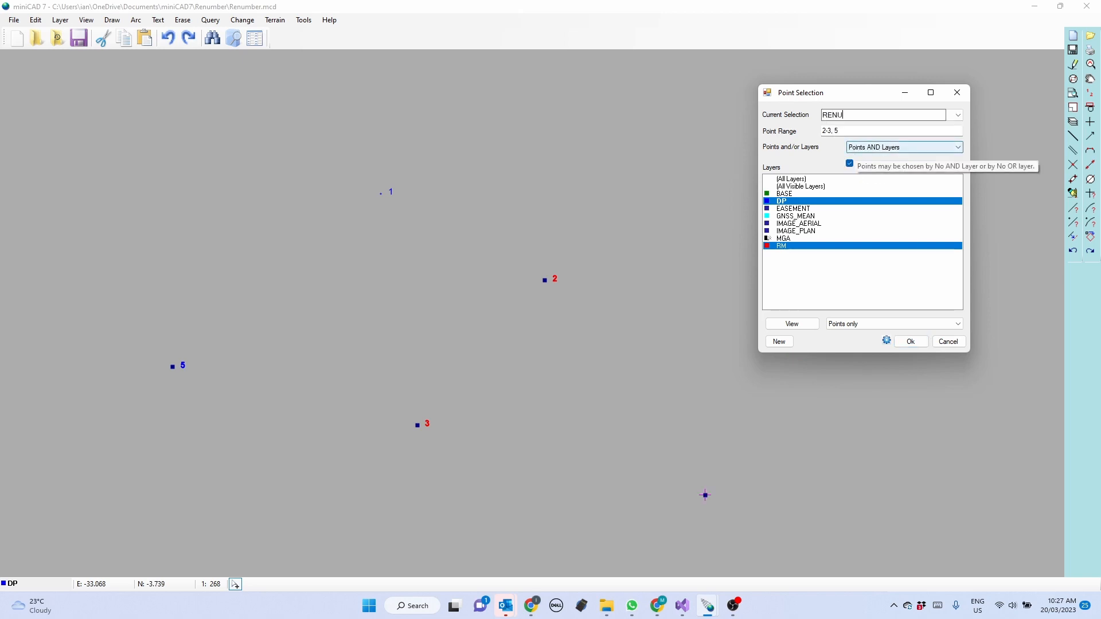
pyautogui.write('MBERR')
pyautogui.press('Tab')
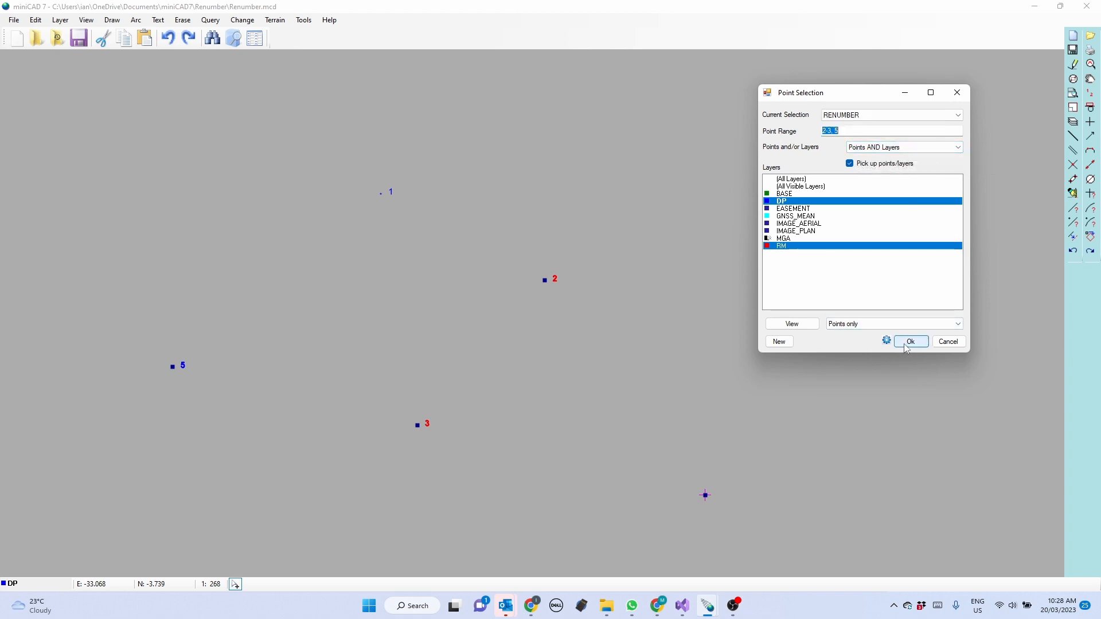
pyautogui.click(906, 344)
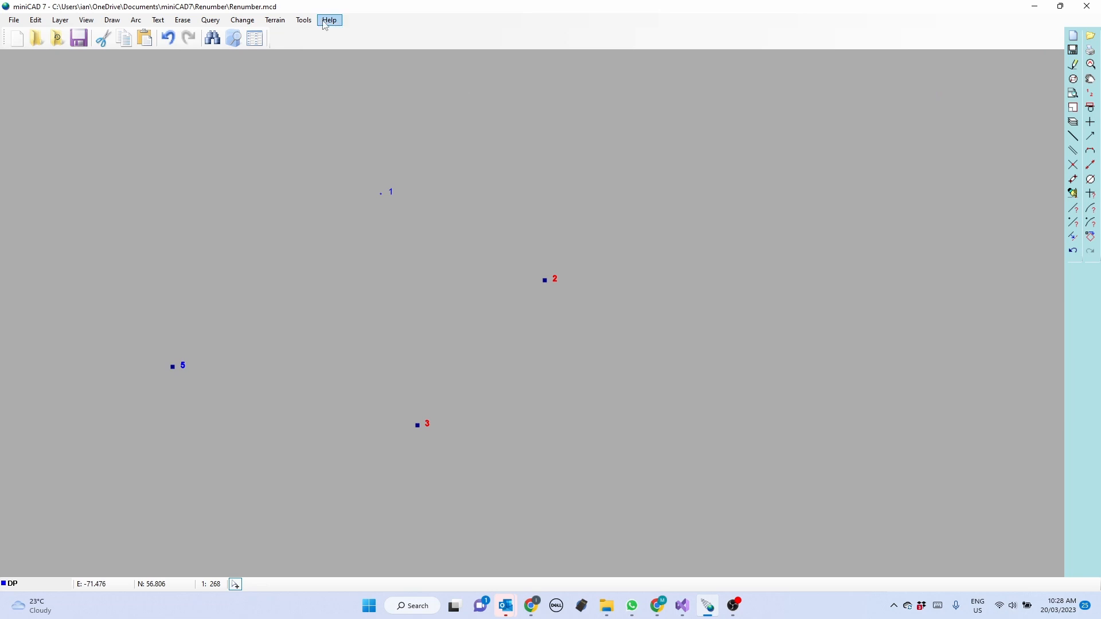
# Switch to the new utility software and load Renumber.mcd for renumbering points.
pyautogui.click(303, 20)
pyautogui.click(303, 33)
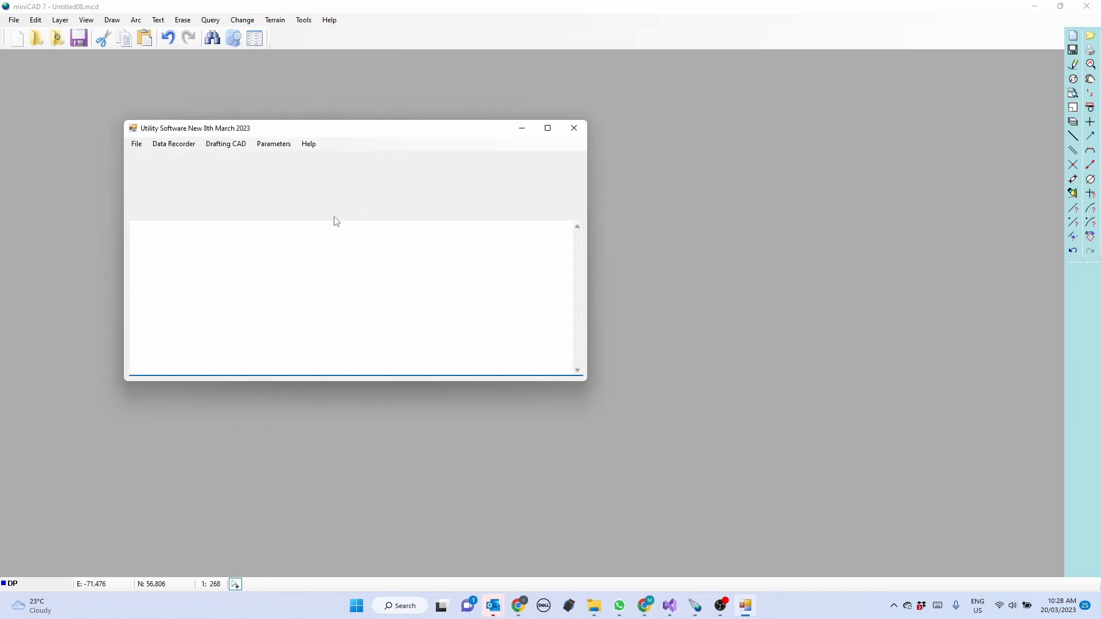
pyautogui.click(137, 150)
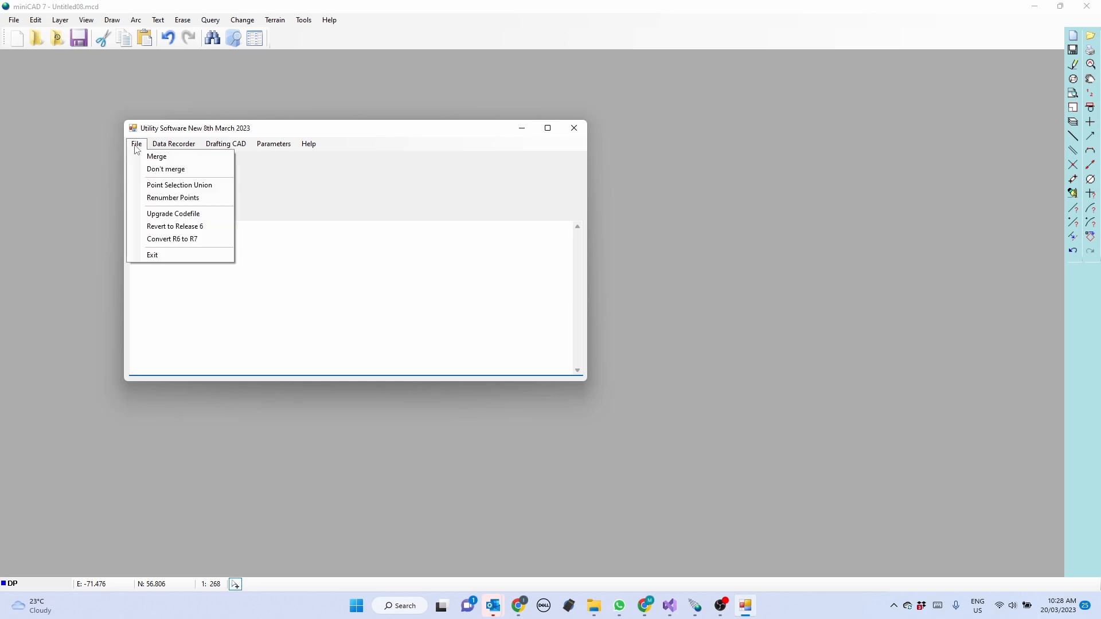
pyautogui.click(148, 199)
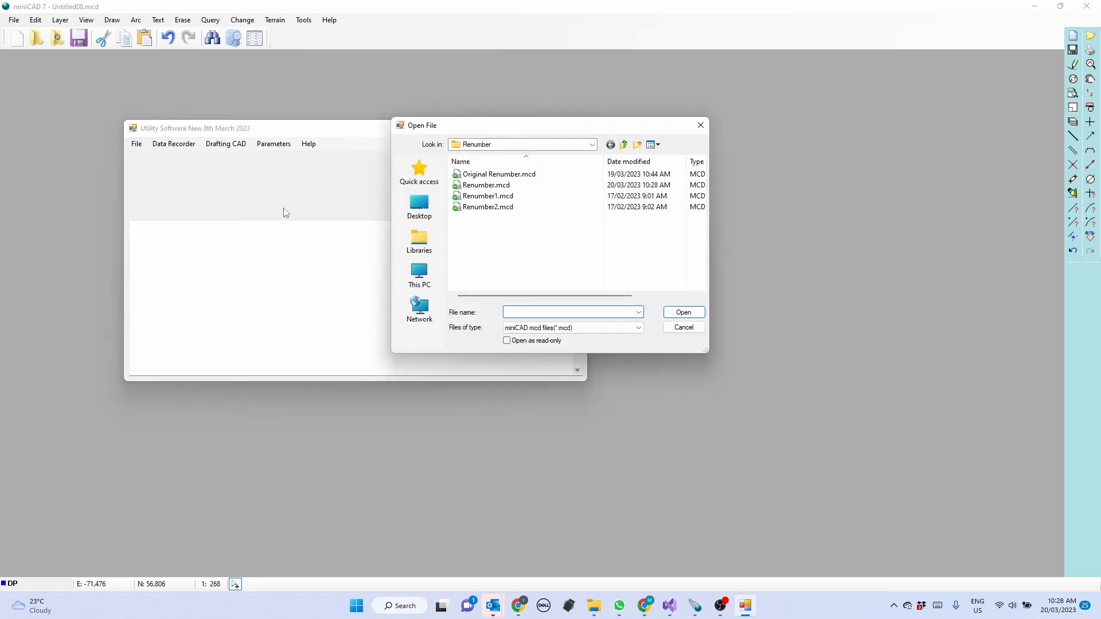
pyautogui.doubleClick(466, 185)
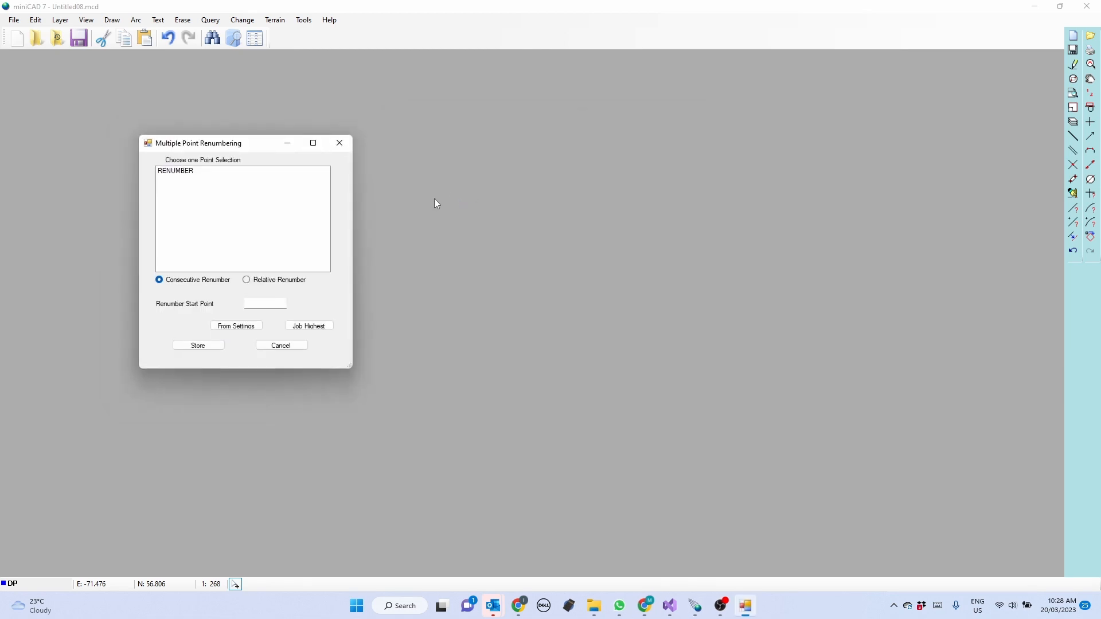
# Apply a relative renumber to the RENUMBER point selection from start point 3, store it and exit the utility.
pyautogui.click(162, 171)
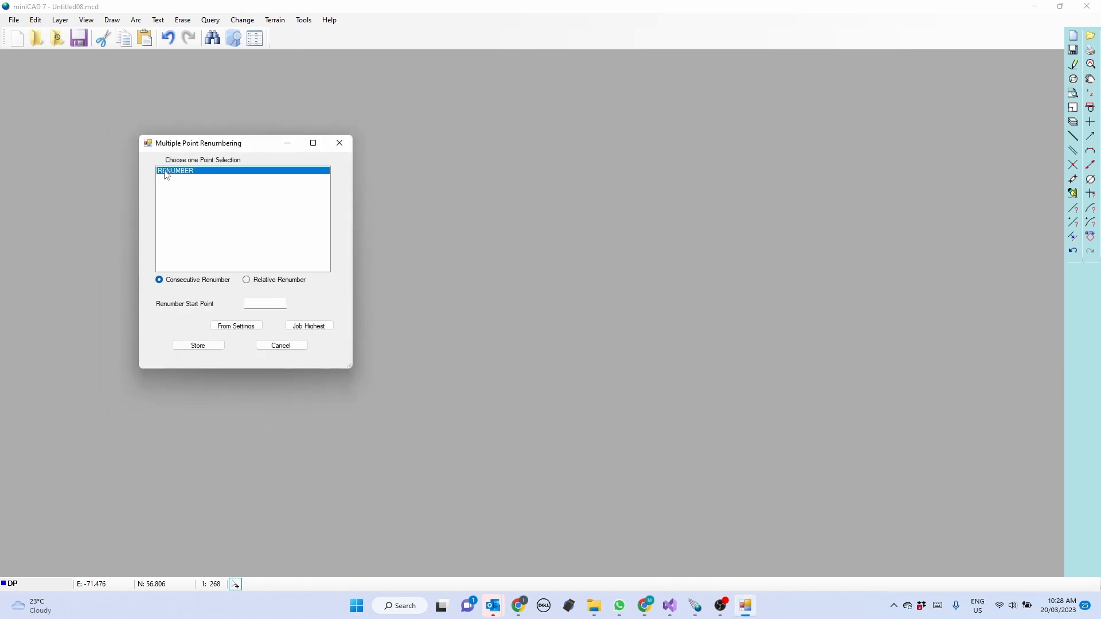
pyautogui.click(273, 303)
pyautogui.click(247, 280)
pyautogui.click(199, 346)
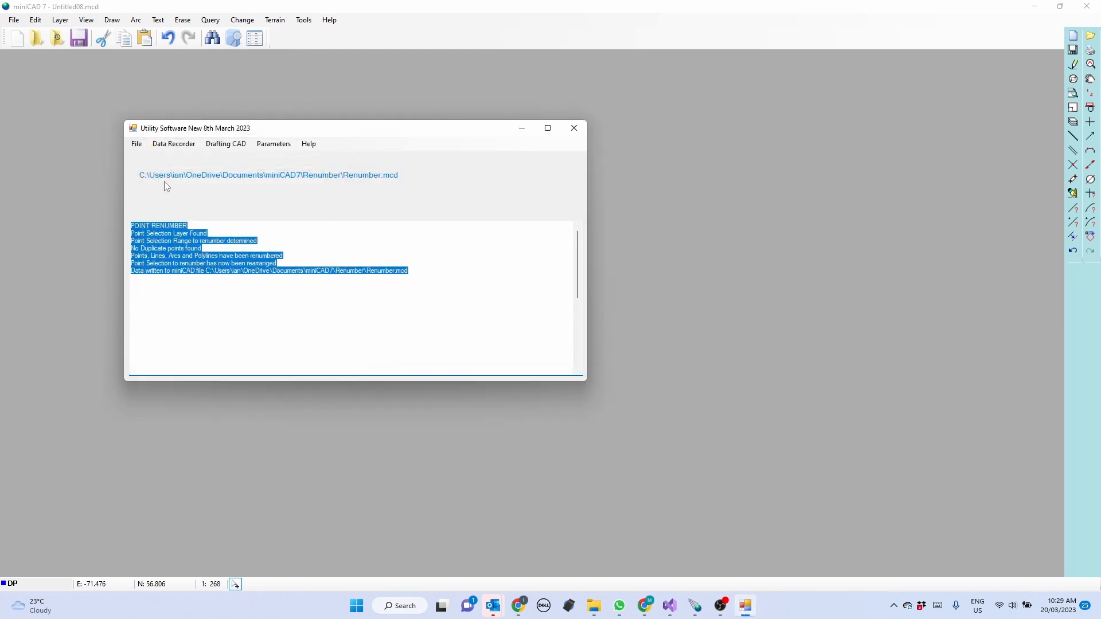
pyautogui.click(136, 144)
pyautogui.click(168, 256)
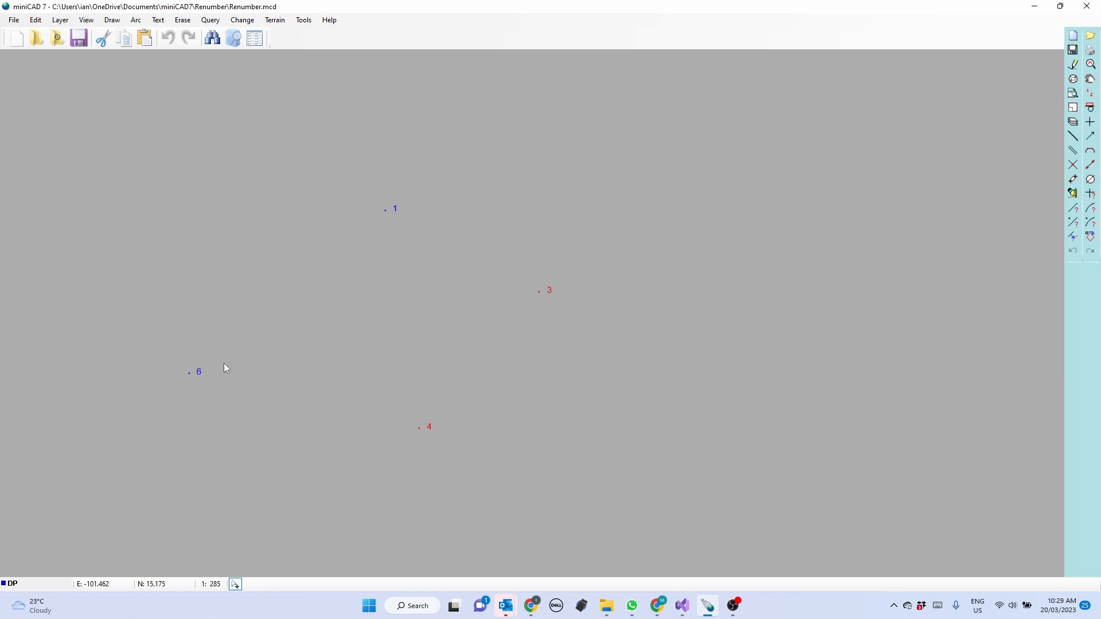
# Check the point range and layers of the RENUMBER point selection.
pyautogui.click(38, 22)
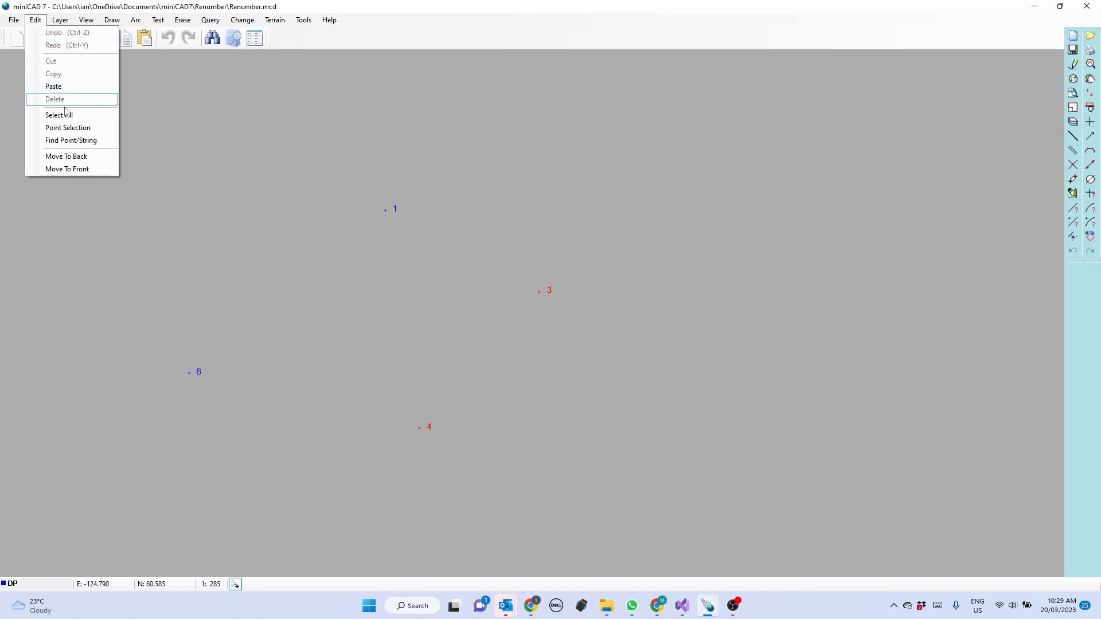
pyautogui.click(69, 129)
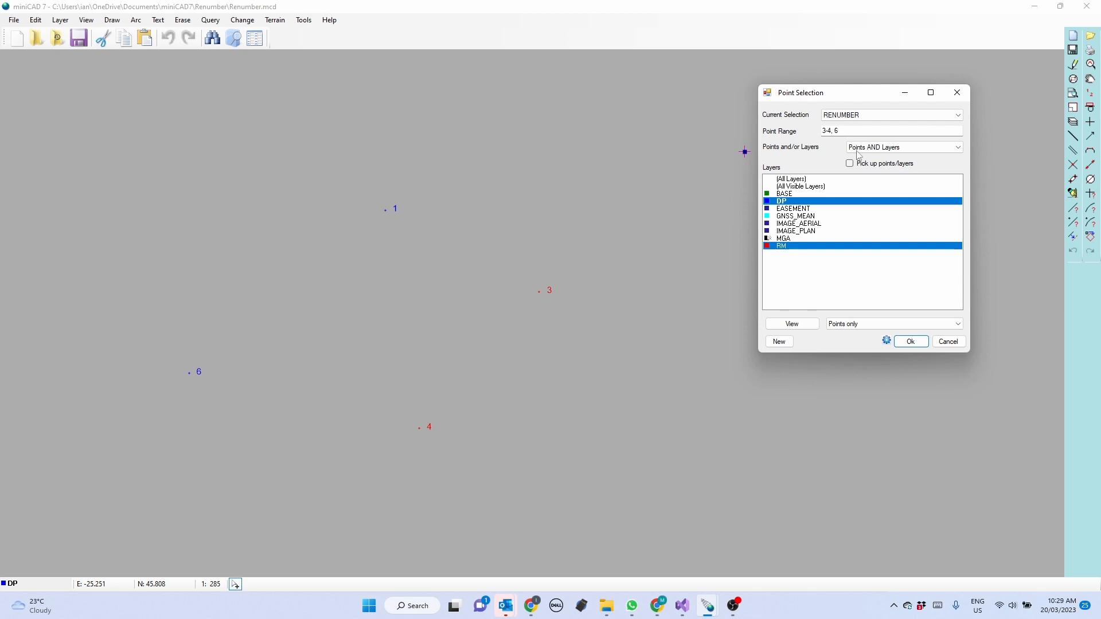
pyautogui.click(911, 342)
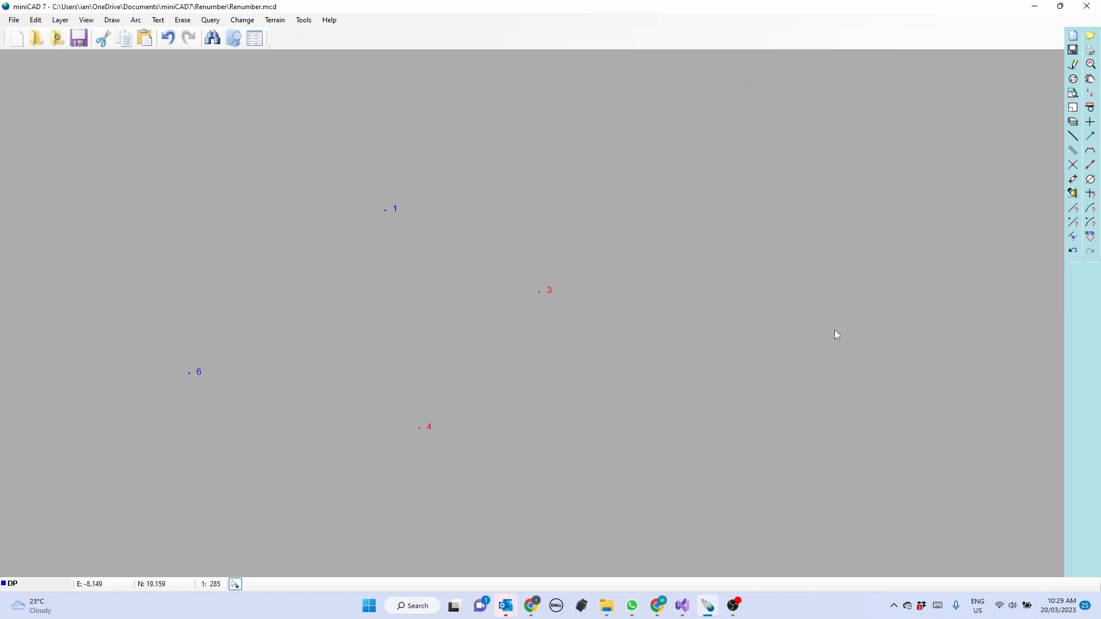
# Save the drawing changes and reload Renumber.mcd in the utility software's point renumbering.
pyautogui.click(304, 21)
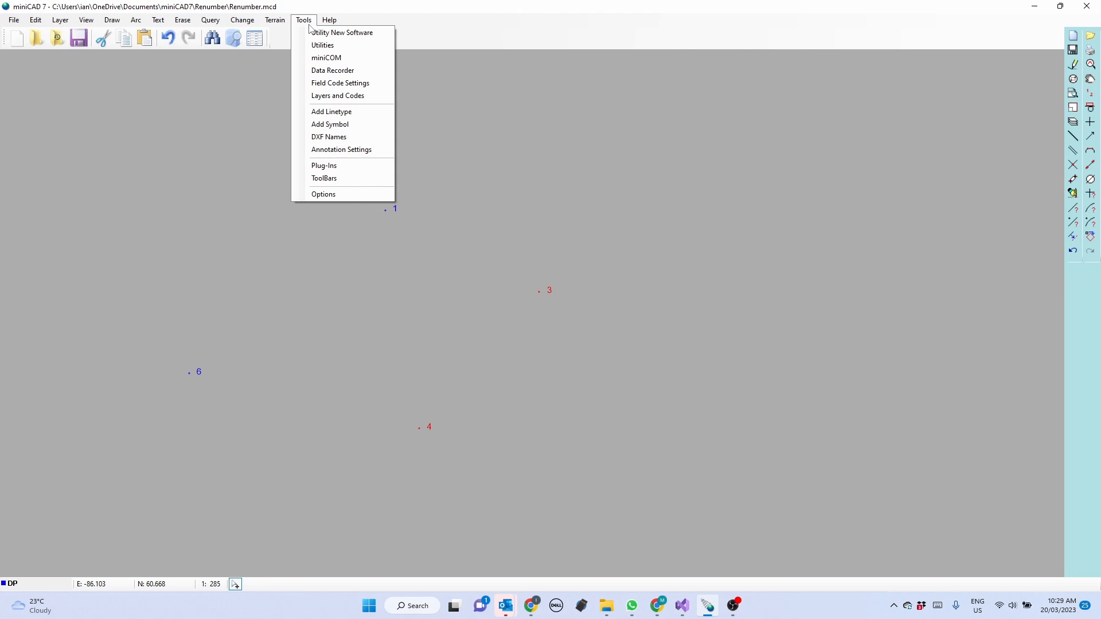
pyautogui.click(314, 32)
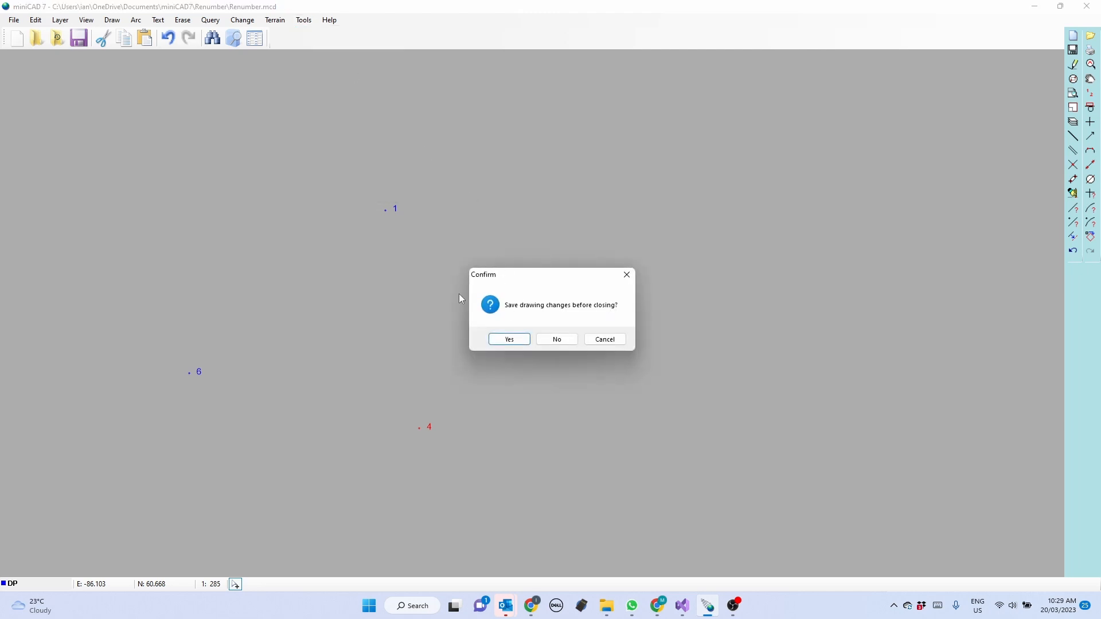
pyautogui.click(506, 342)
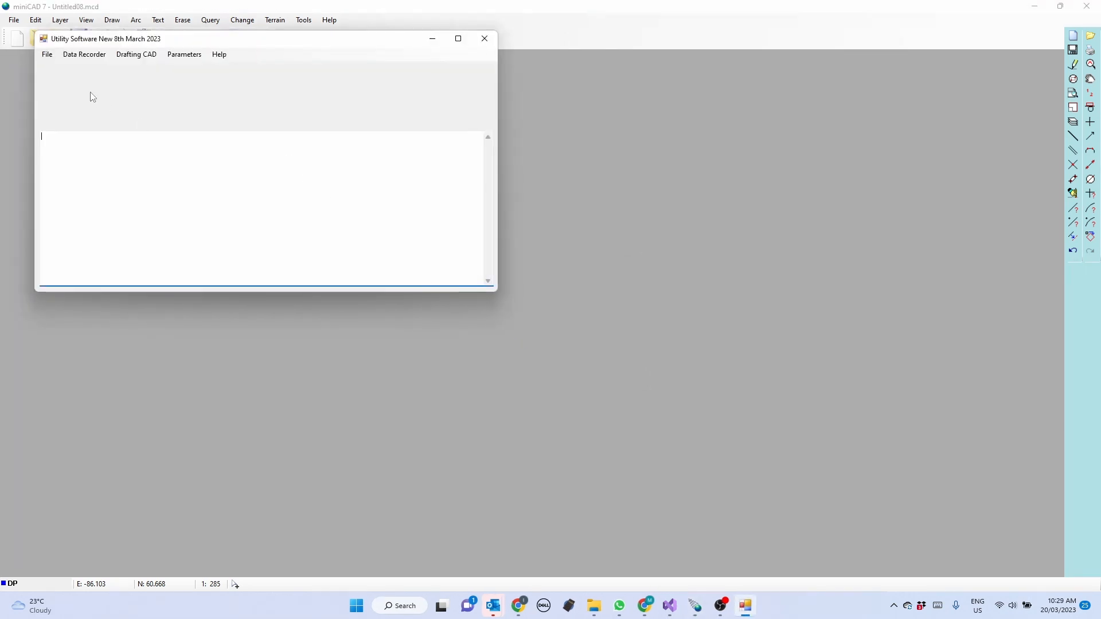
pyautogui.click(47, 55)
pyautogui.click(78, 110)
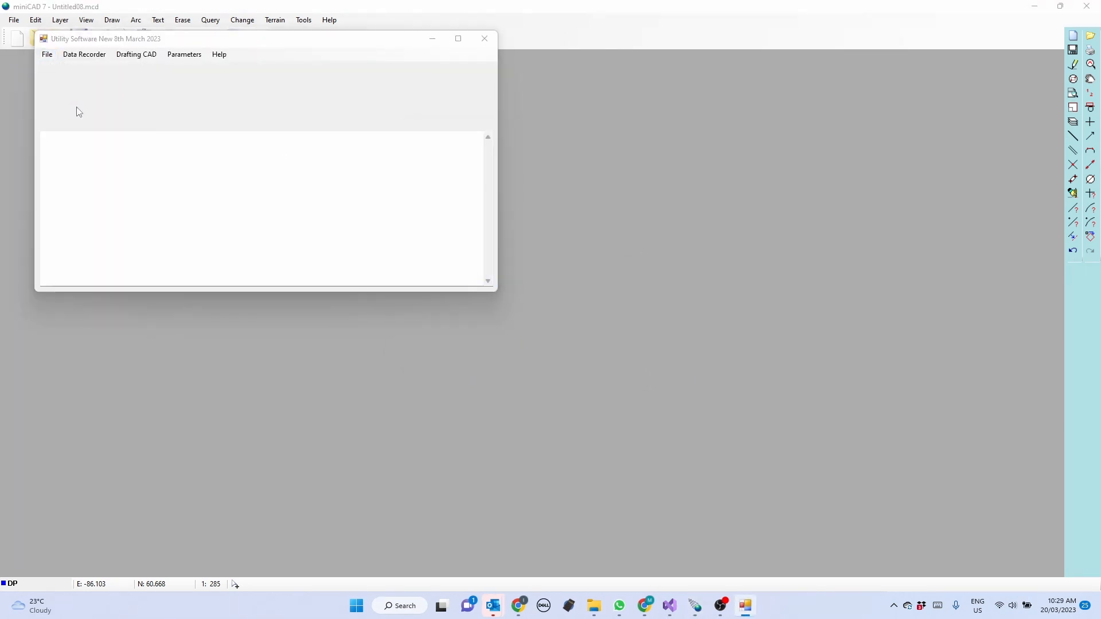
pyautogui.doubleClick(470, 188)
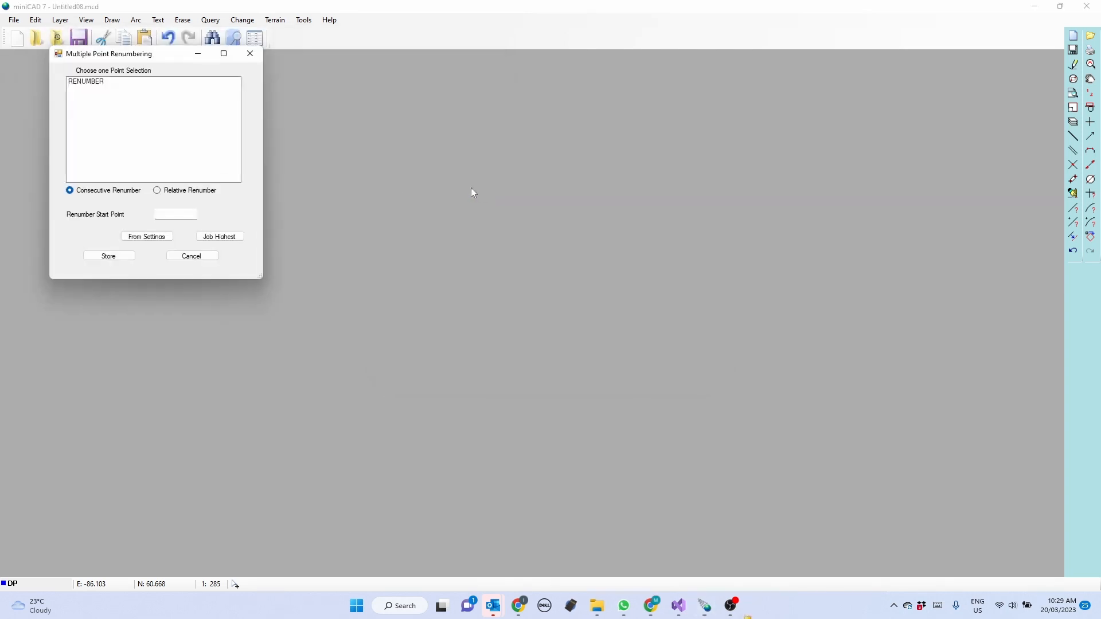
# Try a consecutive renumber of the RENUMBER point selection from start point 1.
pyautogui.click(182, 213)
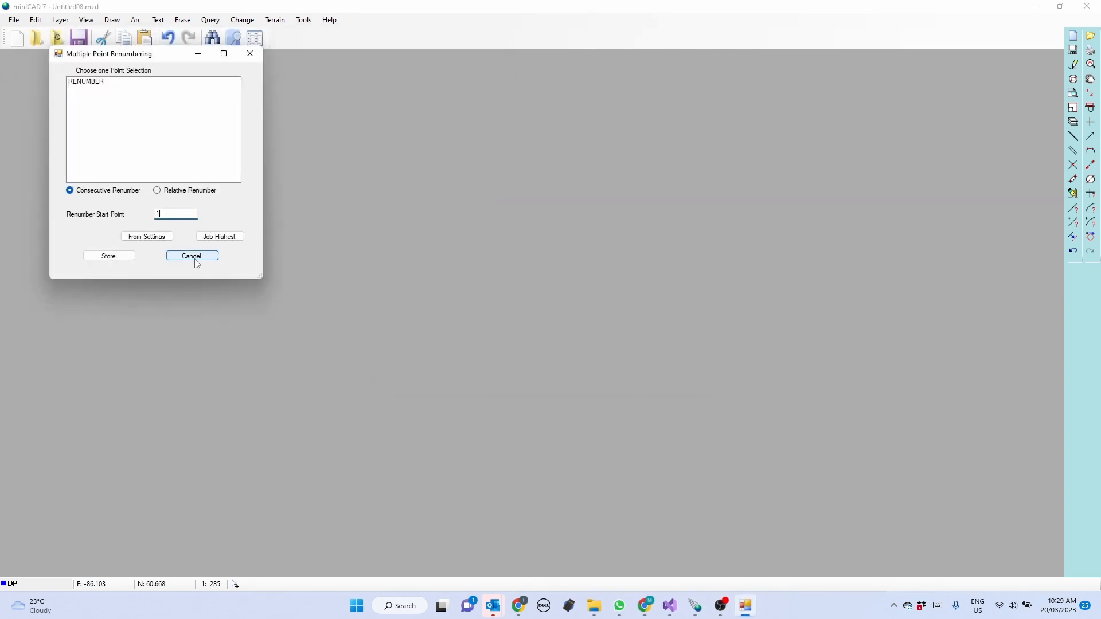
pyautogui.click(117, 263)
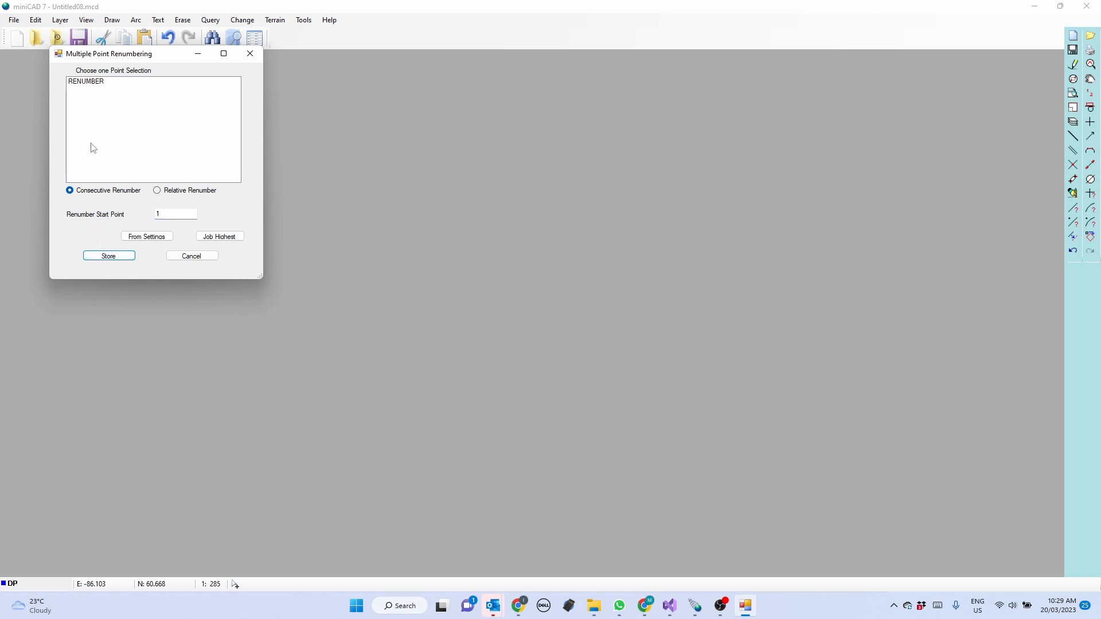
pyautogui.click(89, 85)
pyautogui.click(109, 257)
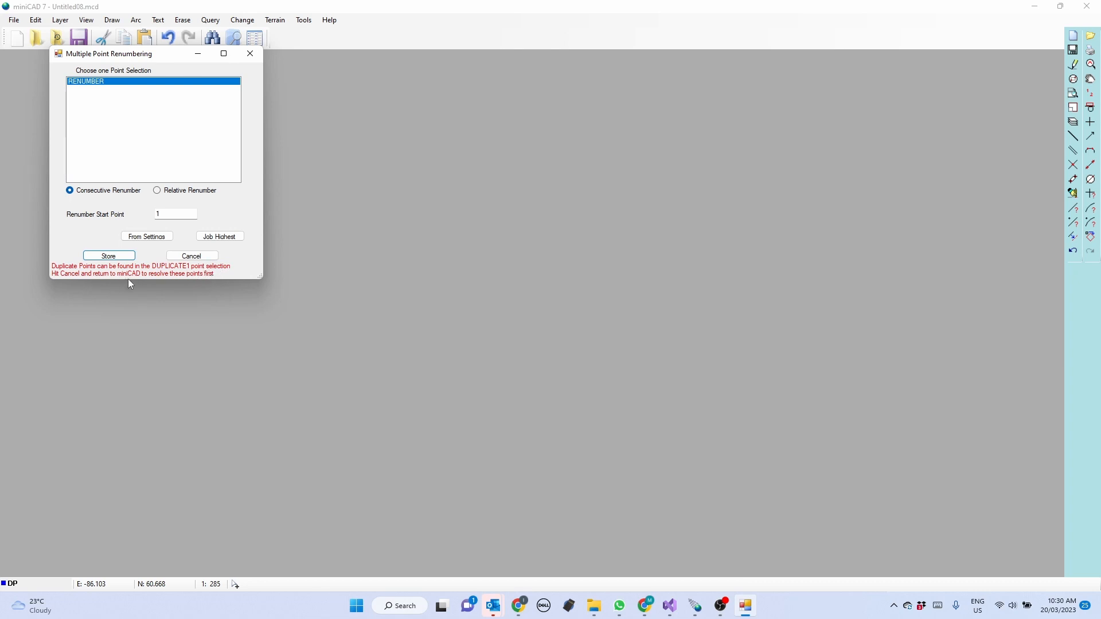
# Cancel the renumbering and return to the drawing, declining to open it read-only.
pyautogui.click(193, 256)
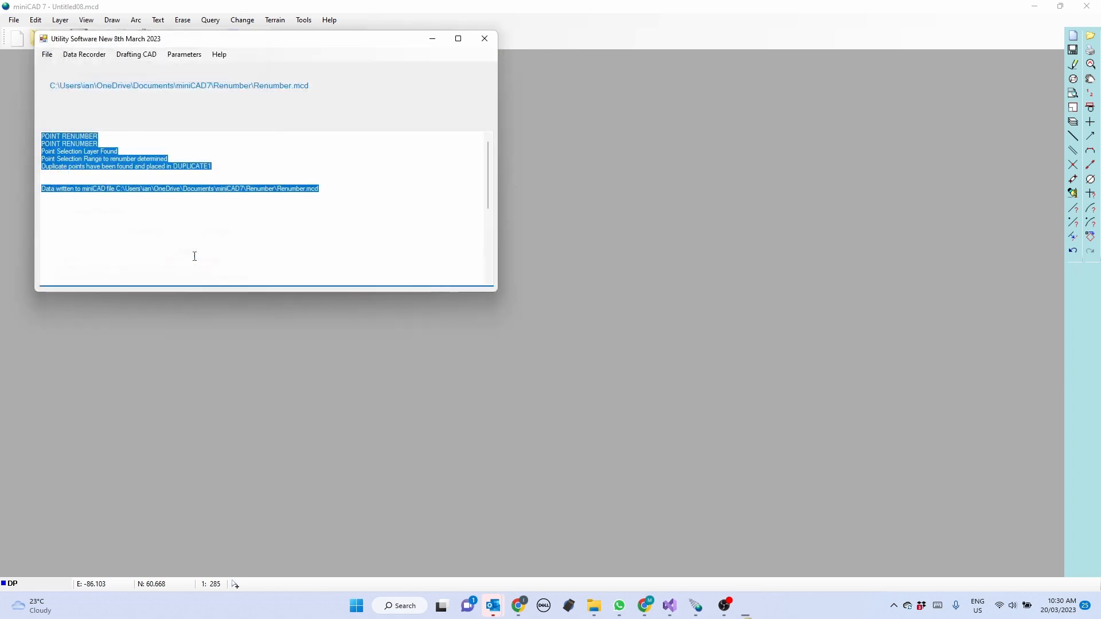
pyautogui.click(483, 38)
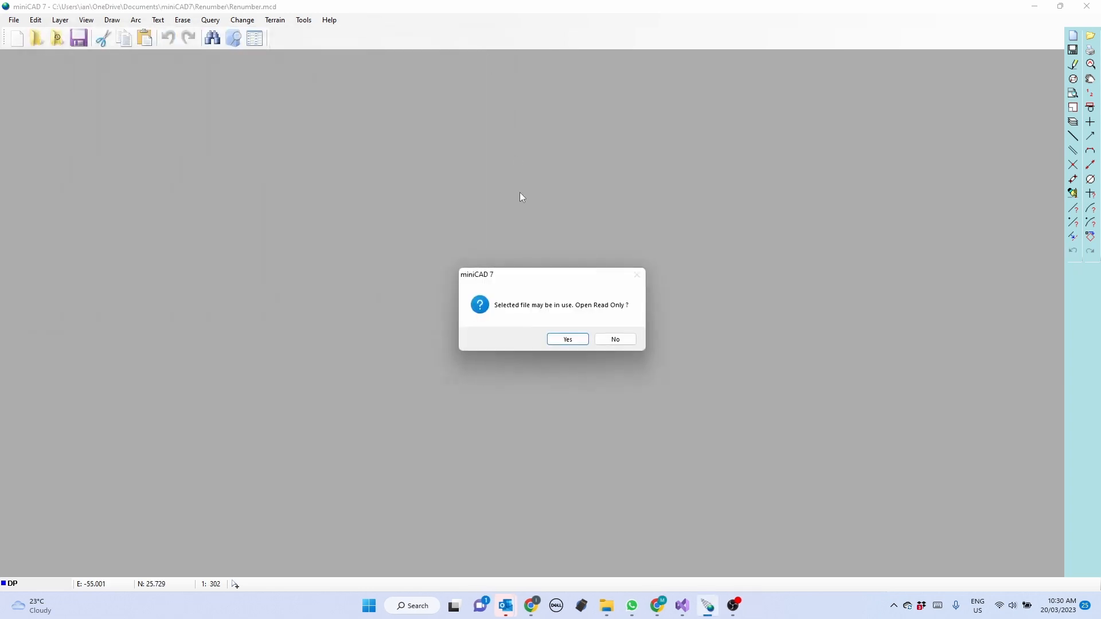
pyautogui.click(615, 343)
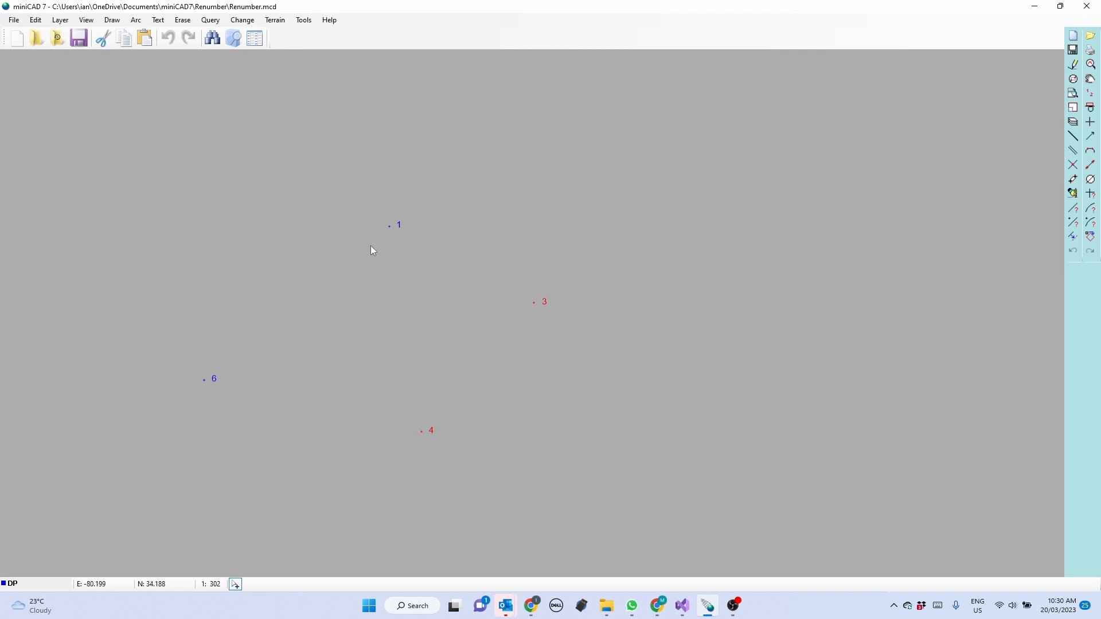
# Highlight the points of the DUPLICATE1 point selection in the drawing, then close the selection settings without changes.
pyautogui.click(35, 20)
pyautogui.click(69, 127)
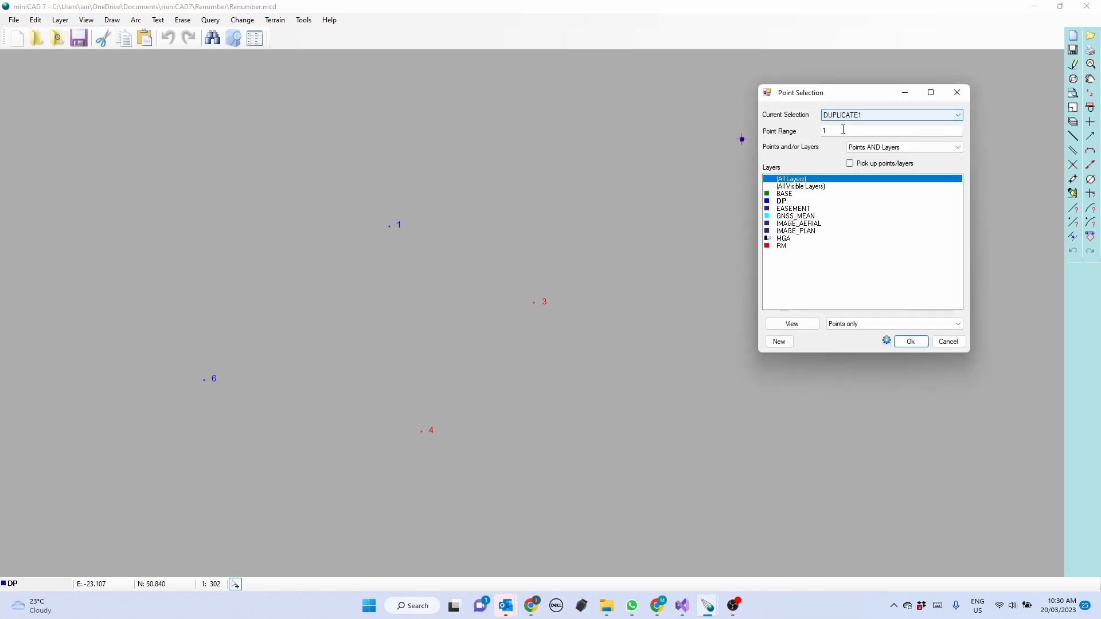
pyautogui.click(803, 326)
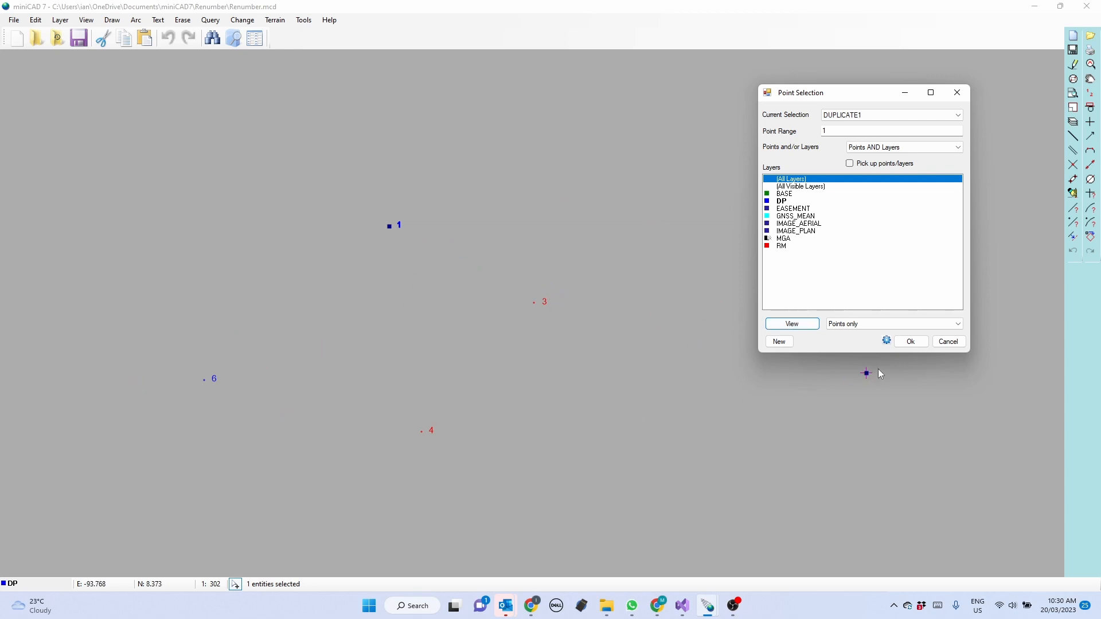
pyautogui.click(947, 342)
# Switch to the utility software and load Renumber.mcd for point renumbering.
pyautogui.click(305, 22)
pyautogui.click(312, 32)
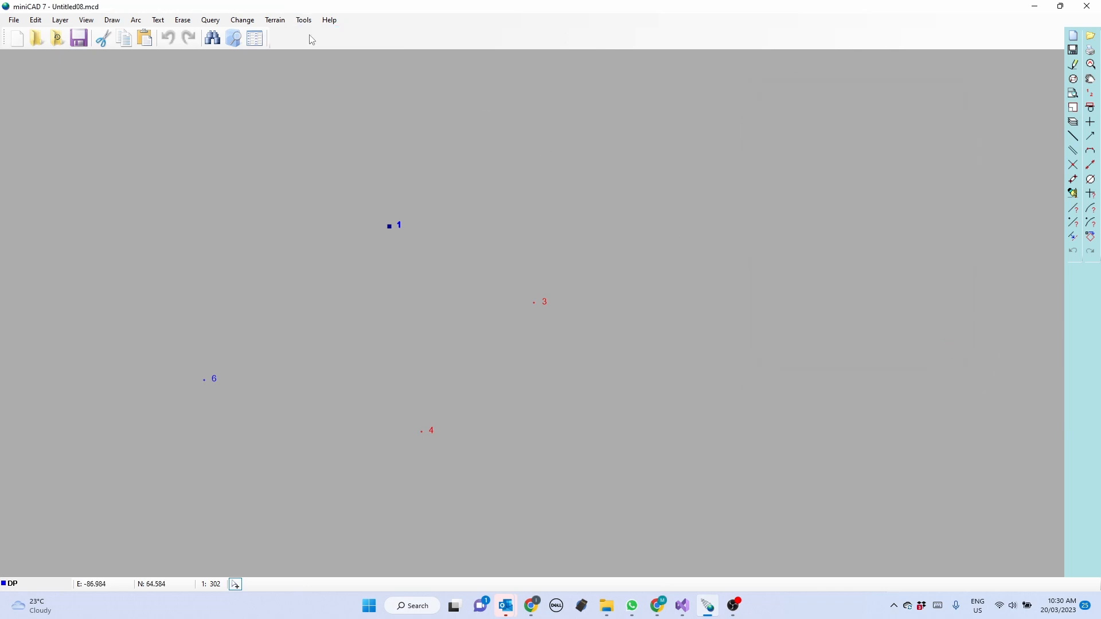
pyautogui.click(92, 99)
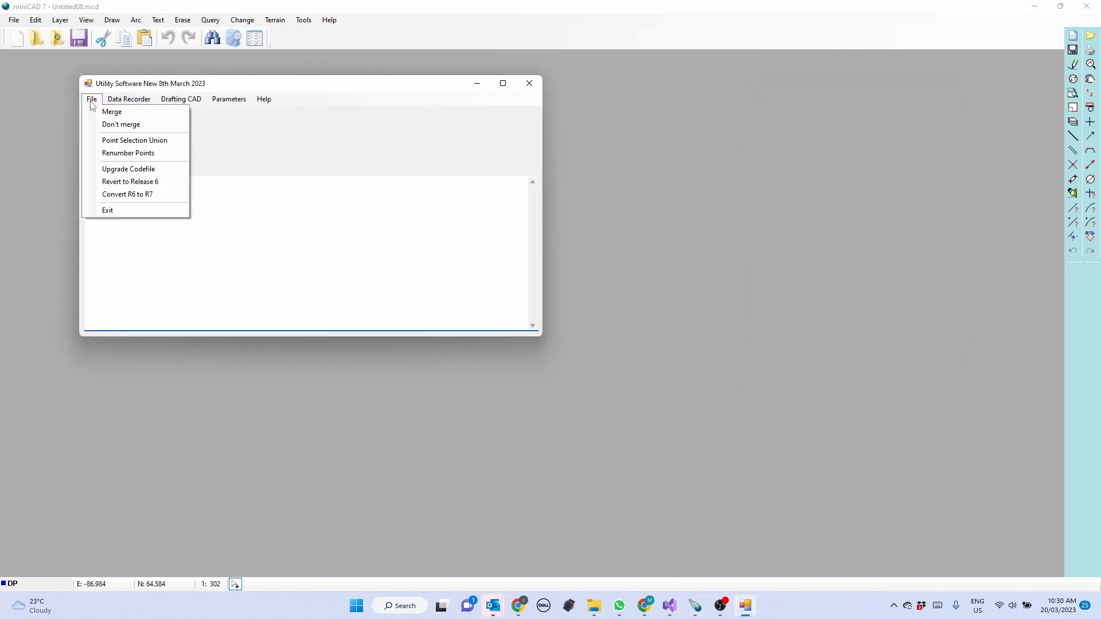
pyautogui.click(106, 155)
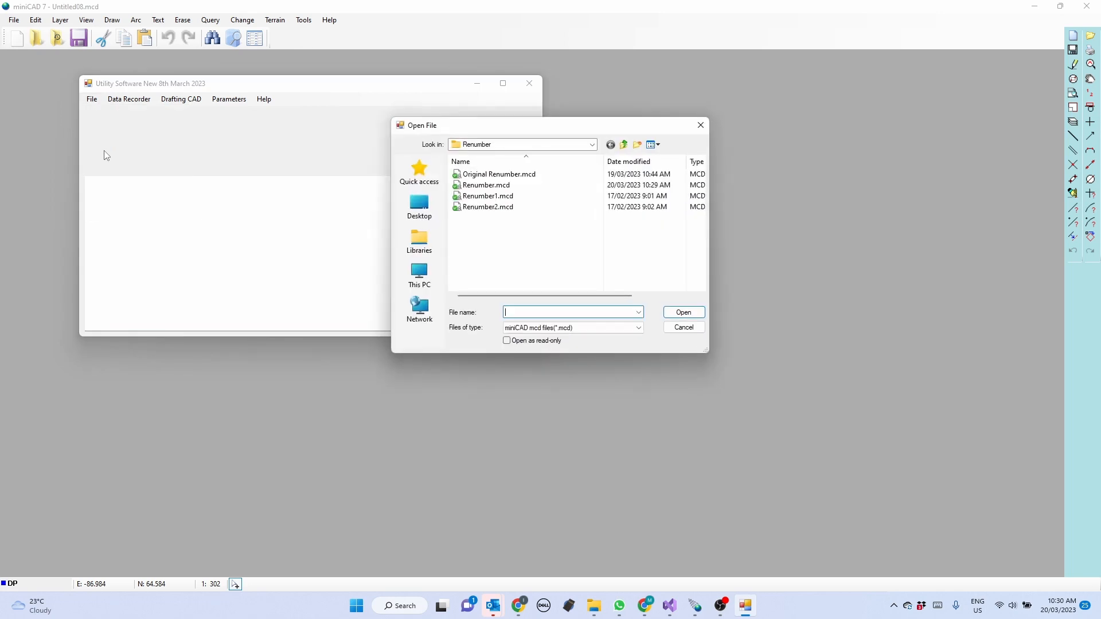
pyautogui.click(476, 192)
pyautogui.doubleClick(476, 192)
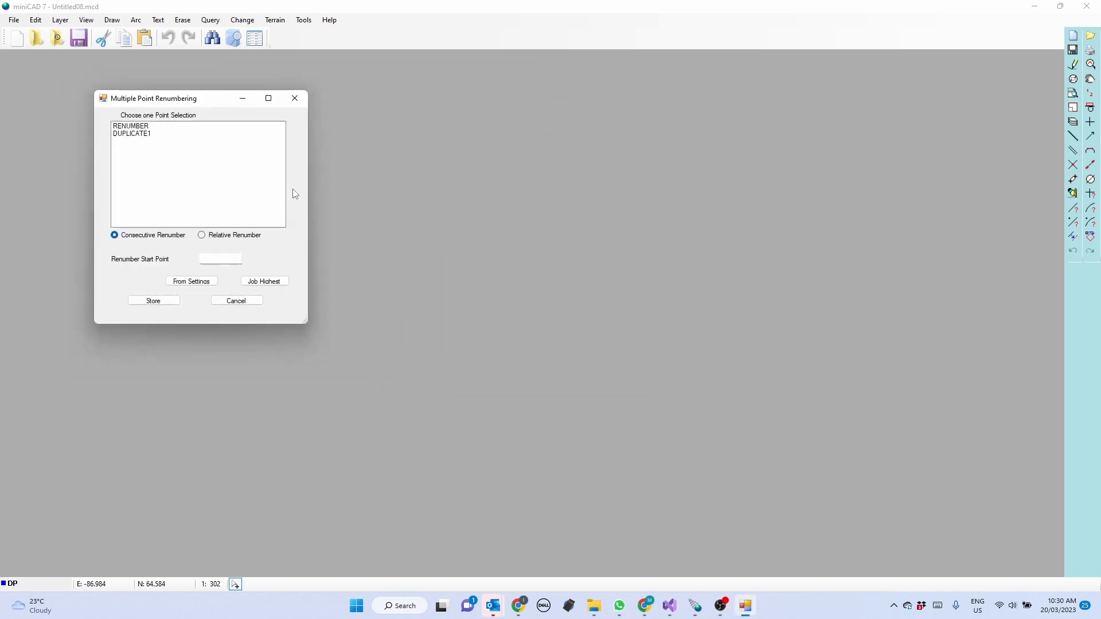
# Renumber the DUPLICATE1 point selection consecutively, starting from the job's highest point number, and store the result.
pyautogui.click(142, 134)
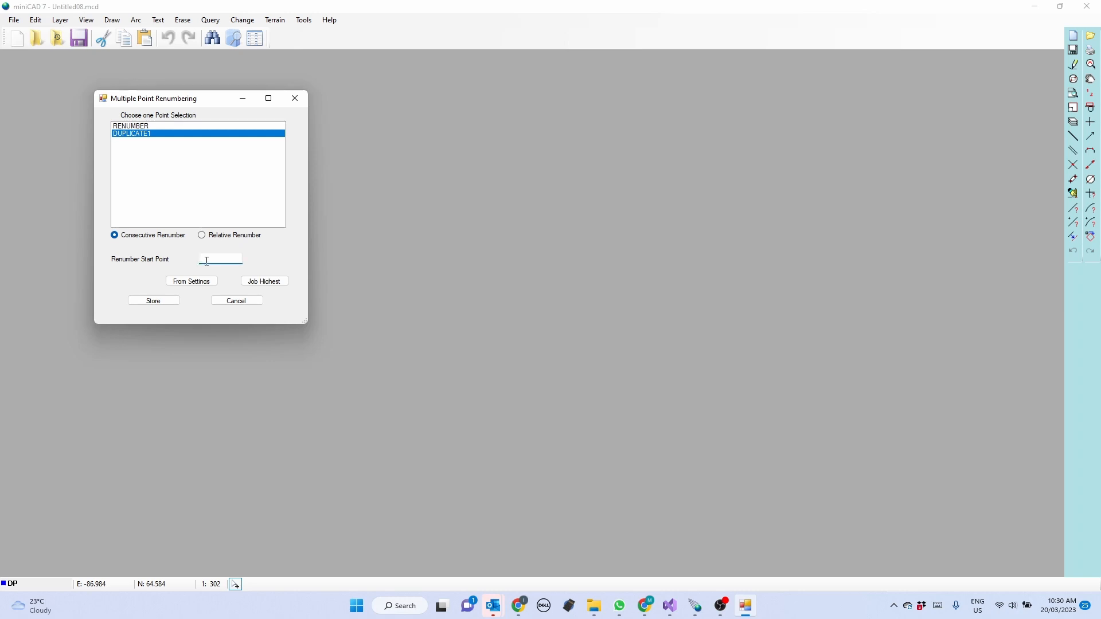
pyautogui.click(264, 281)
pyautogui.click(150, 300)
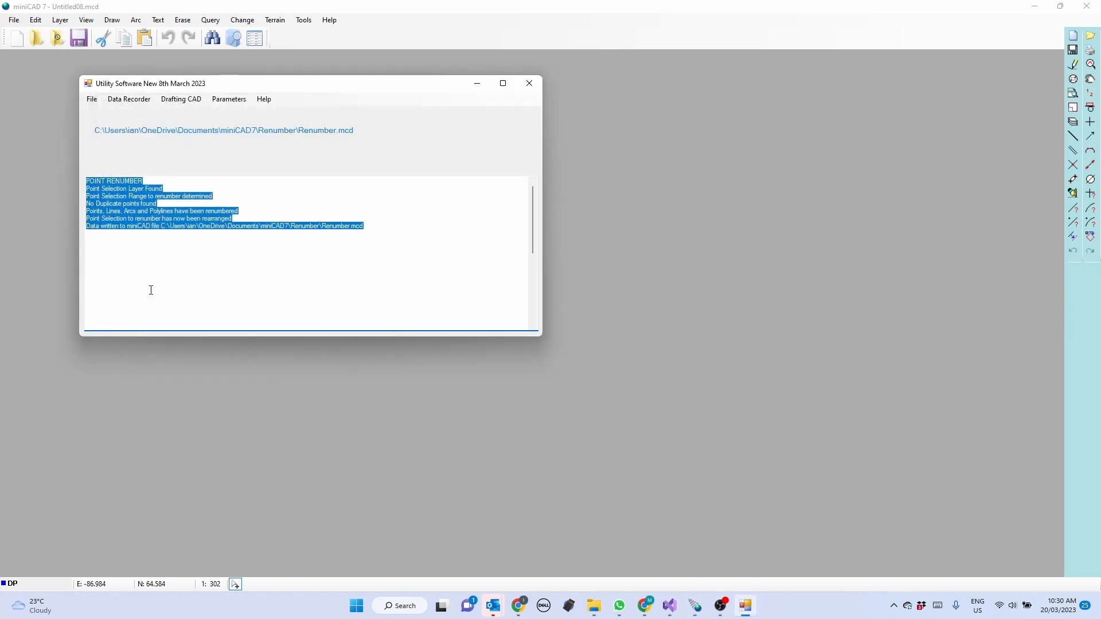
# Reload Renumber.mcd for point renumbering and renumber the RENUMBER point selection consecutively from start point 1.
pyautogui.click(92, 100)
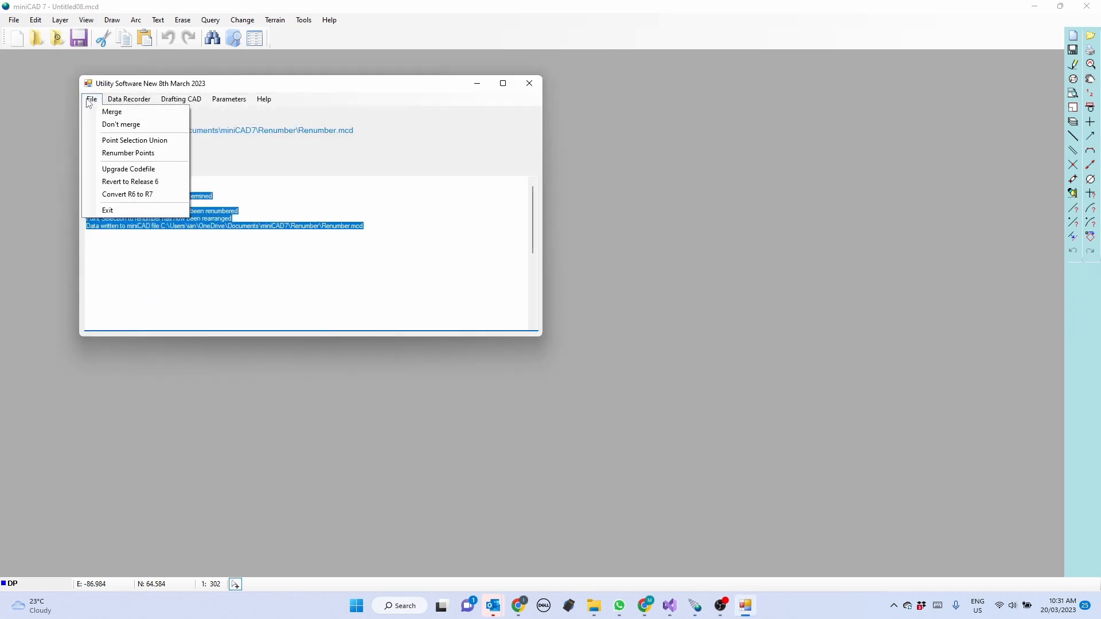
pyautogui.click(110, 161)
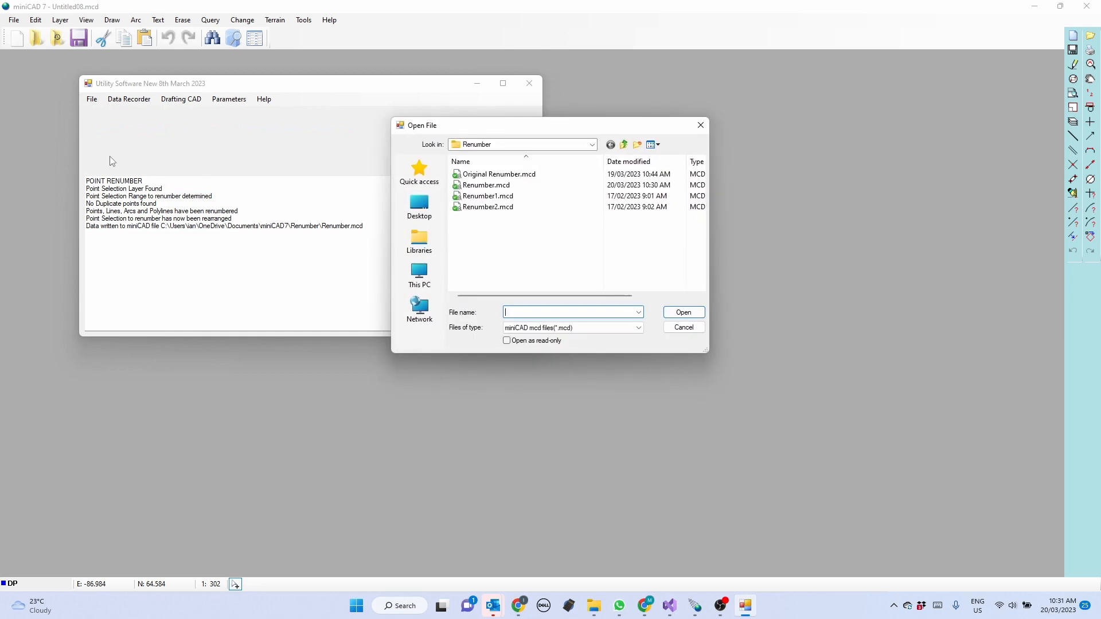
pyautogui.doubleClick(487, 185)
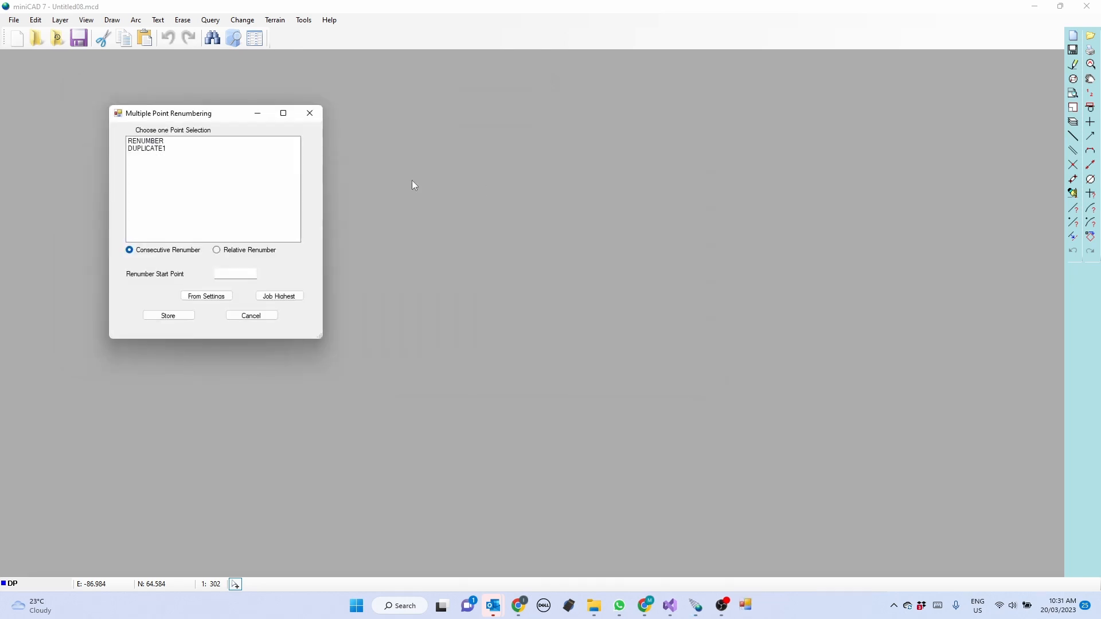
pyautogui.click(160, 142)
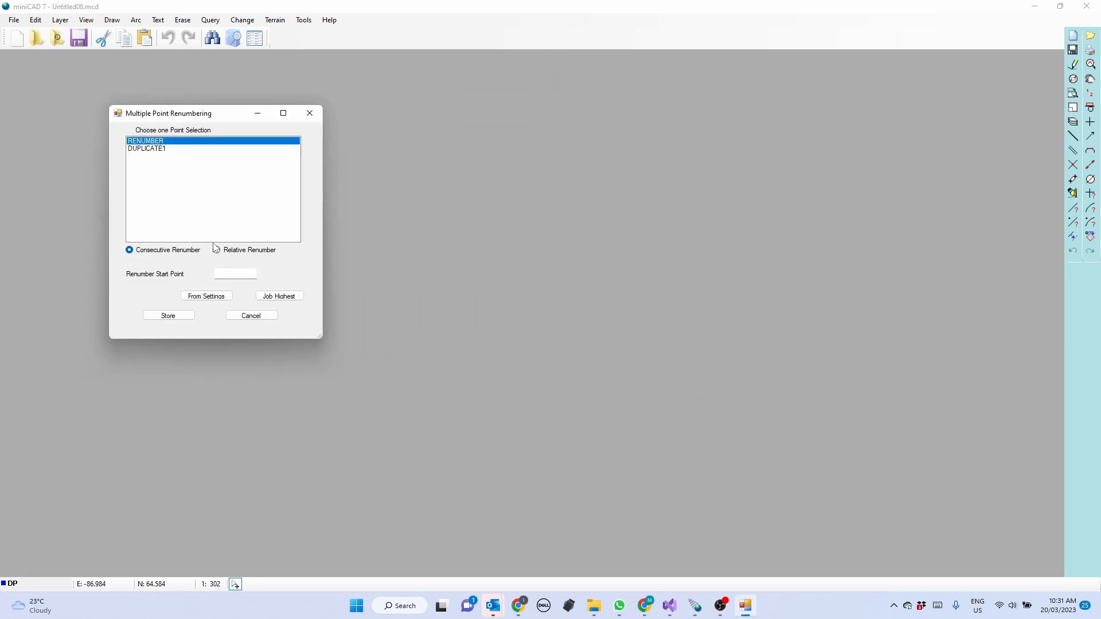
pyautogui.click(229, 276)
pyautogui.write('1')
pyautogui.click(178, 317)
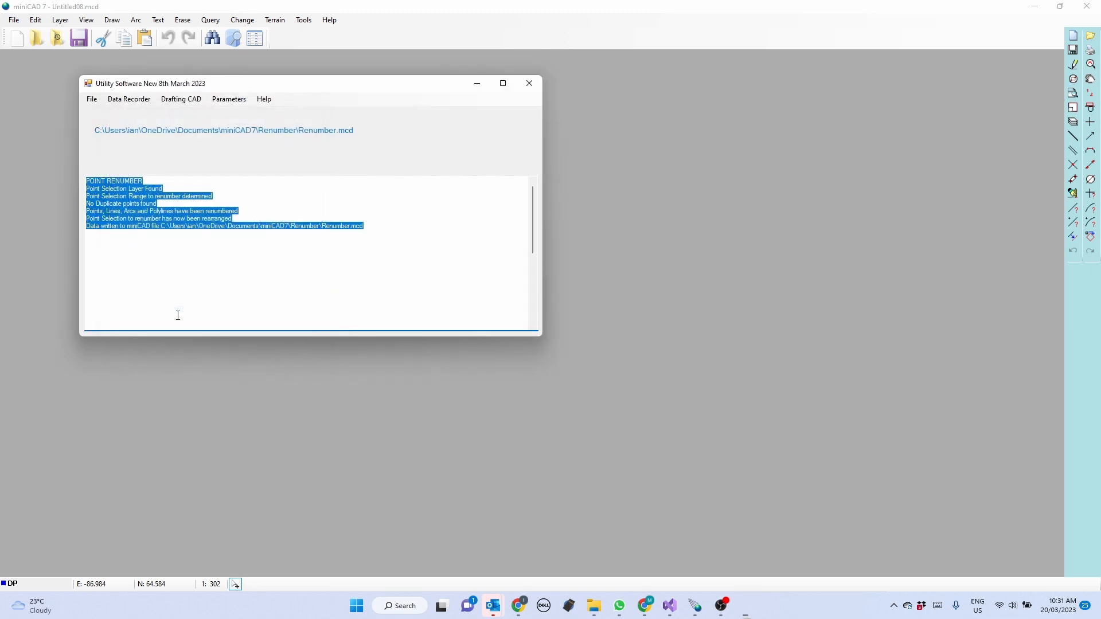
# Exit the utility software and return to the miniCAD drawing to view the renumbered points.
pyautogui.click(87, 100)
pyautogui.click(102, 210)
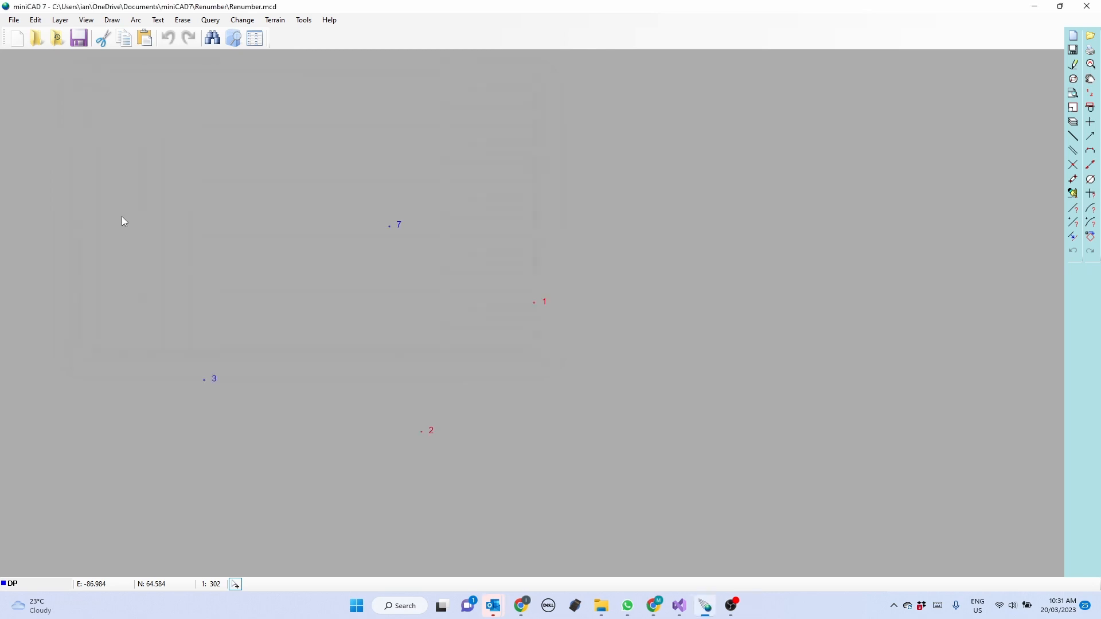
pyautogui.scroll(-1, 277, 251)
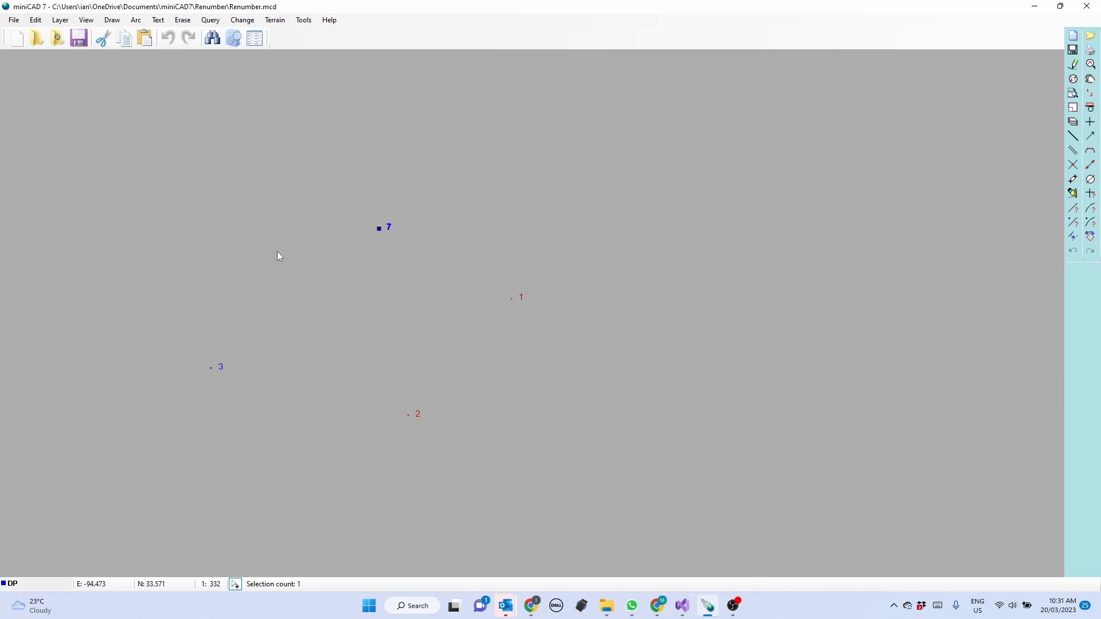